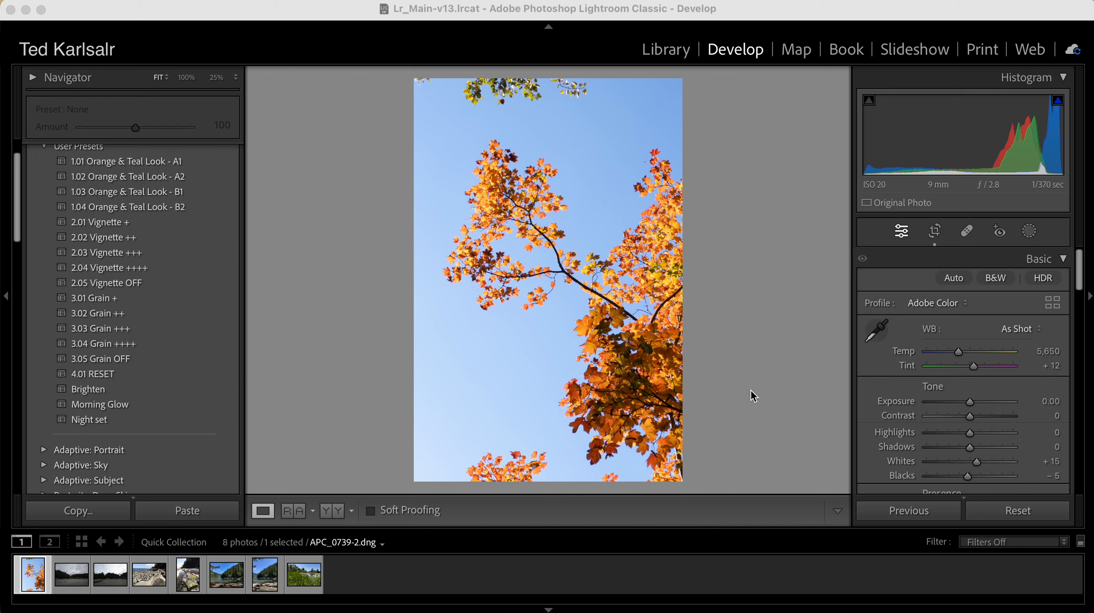
- Lower the autumn photo's overall exposure to −0.30 and add a Sky mask to it
left_click(971, 407)
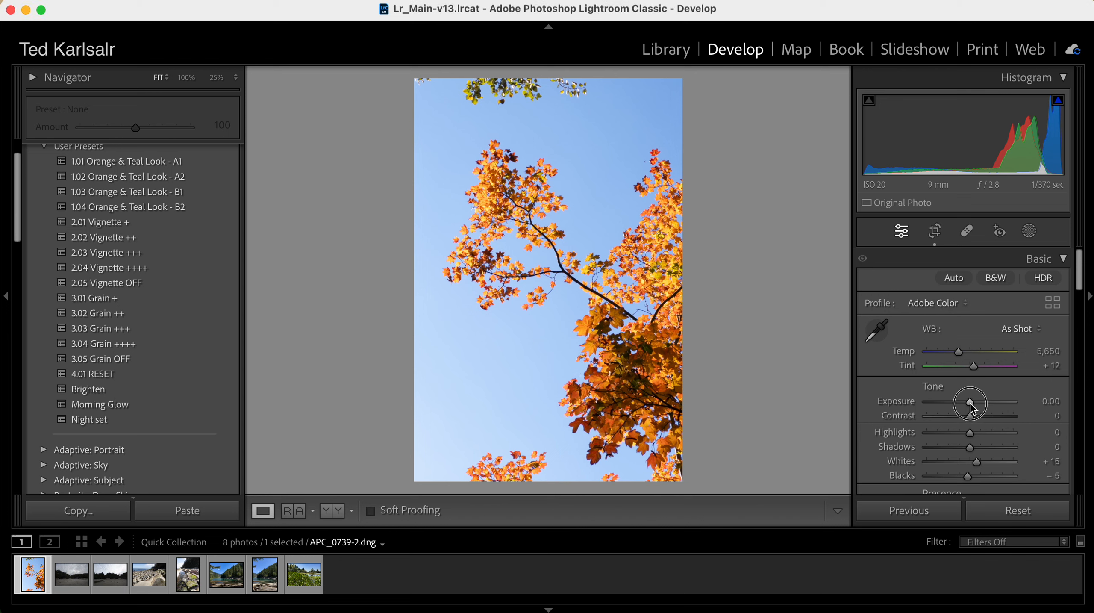
left_click_drag(972, 406, 966, 406)
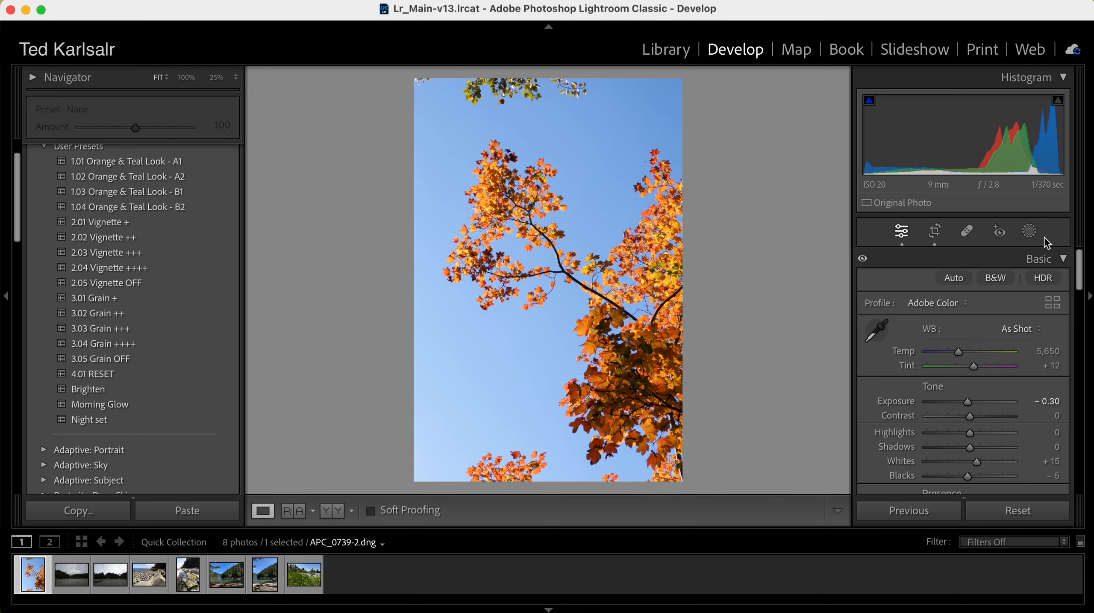
left_click(1029, 232)
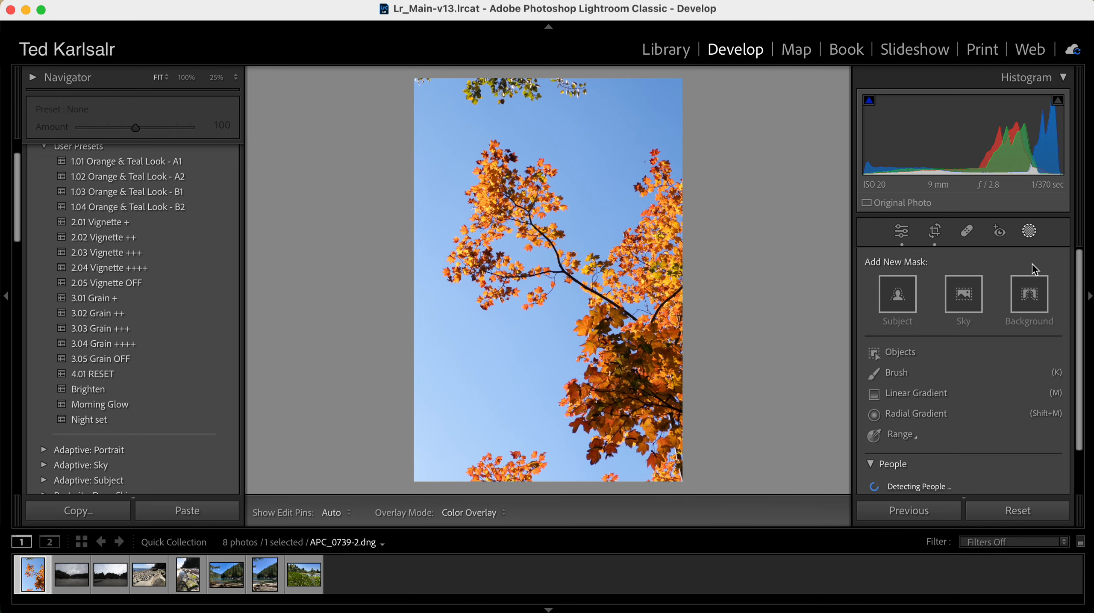
left_click(963, 300)
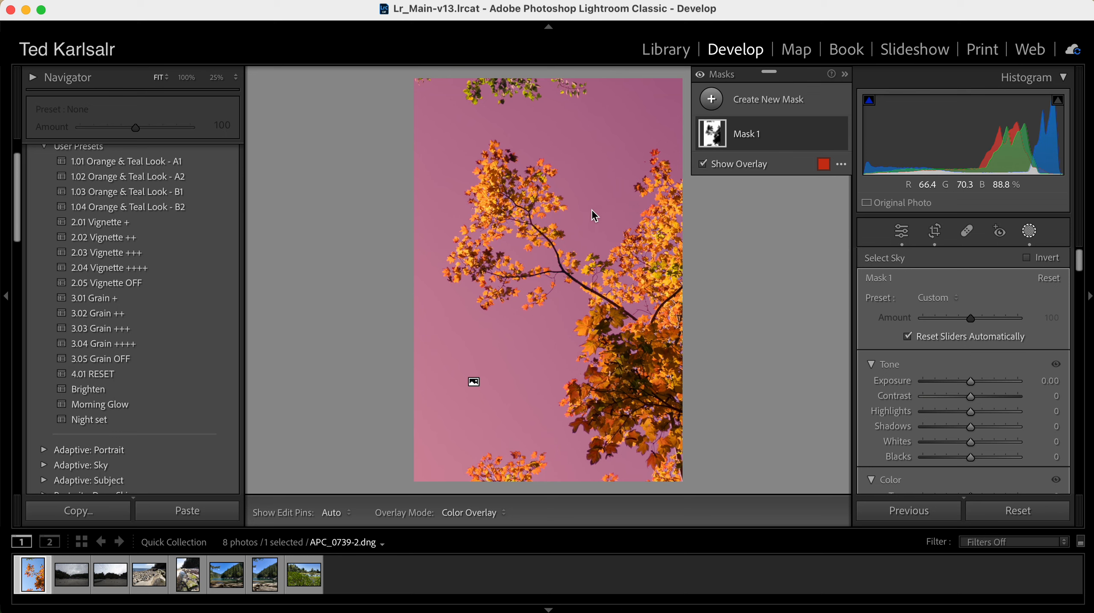
left_click(827, 167)
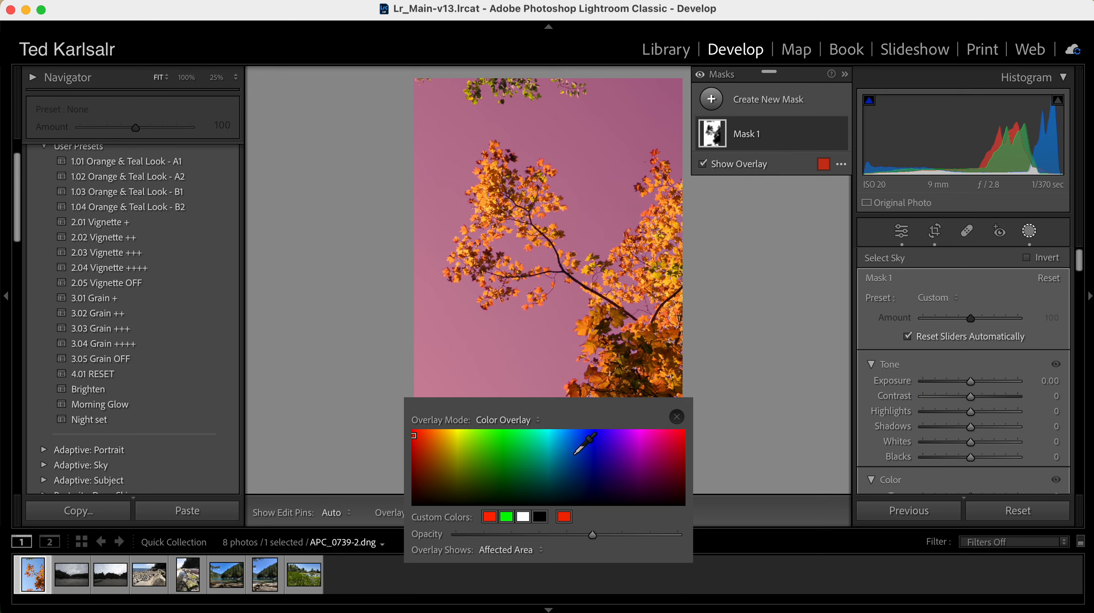
left_click(677, 416)
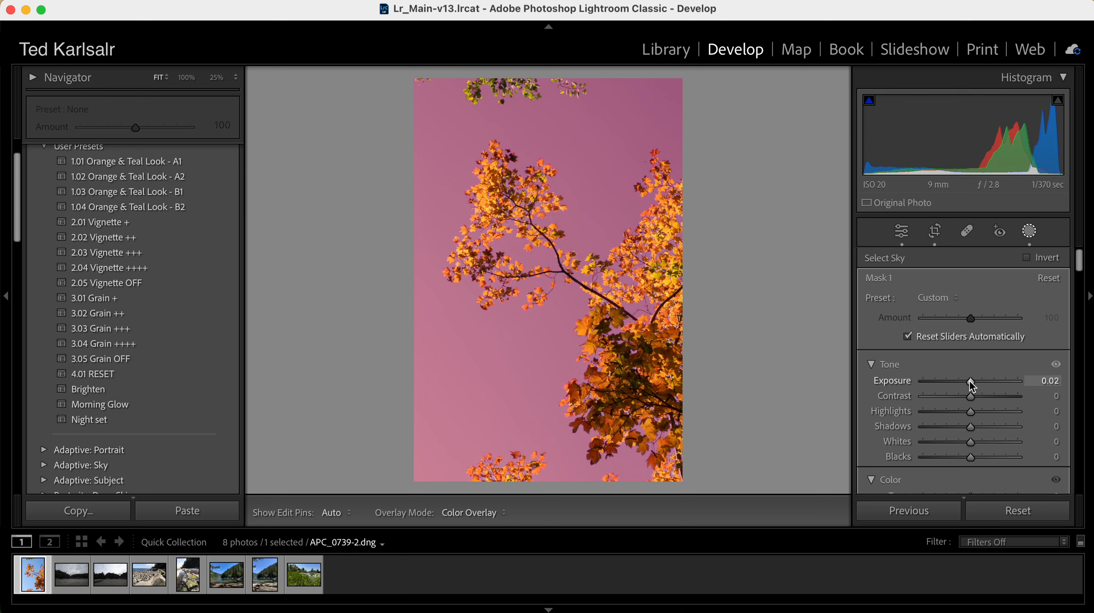
- Set the sky mask's exposure to −0.81, whites to 8 and saturation to 21, and leave masking
left_click_drag(970, 382, 962, 390)
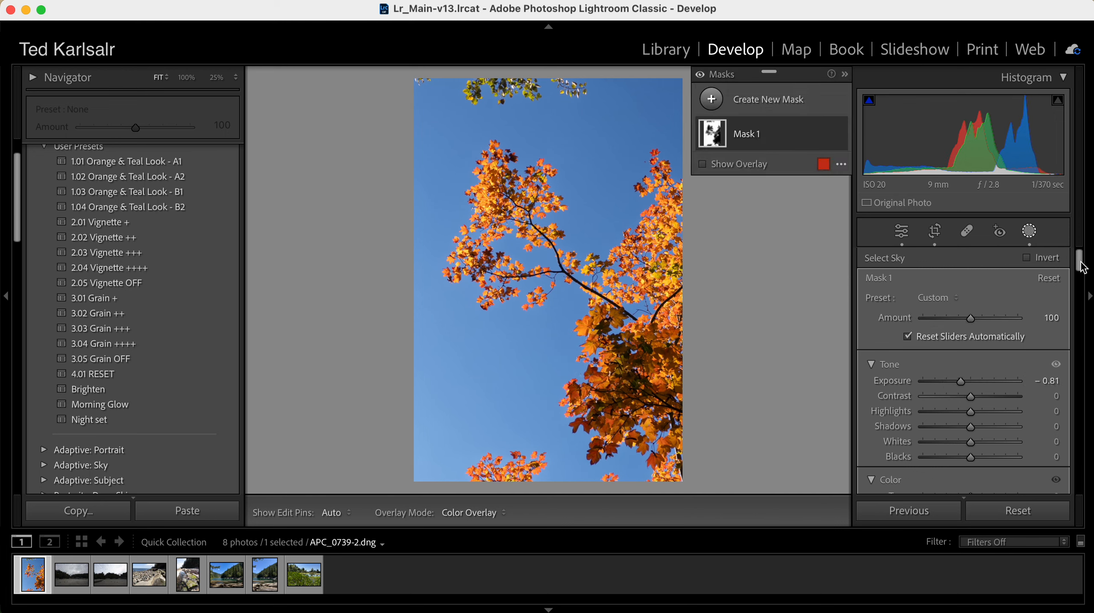
scroll(1081, 334, "down", 3)
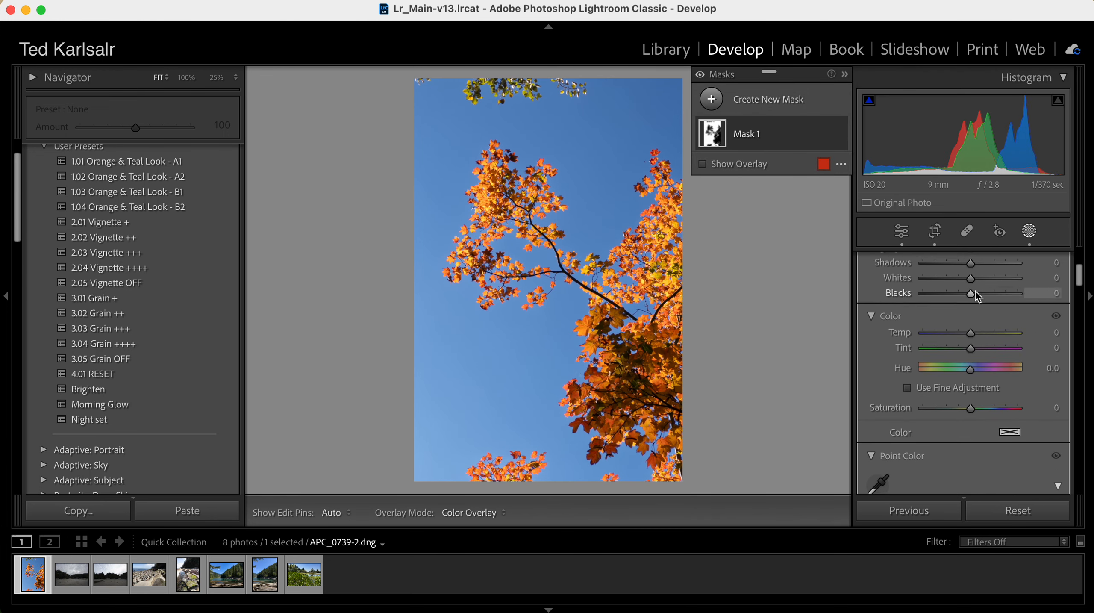
left_click_drag(972, 278, 976, 283)
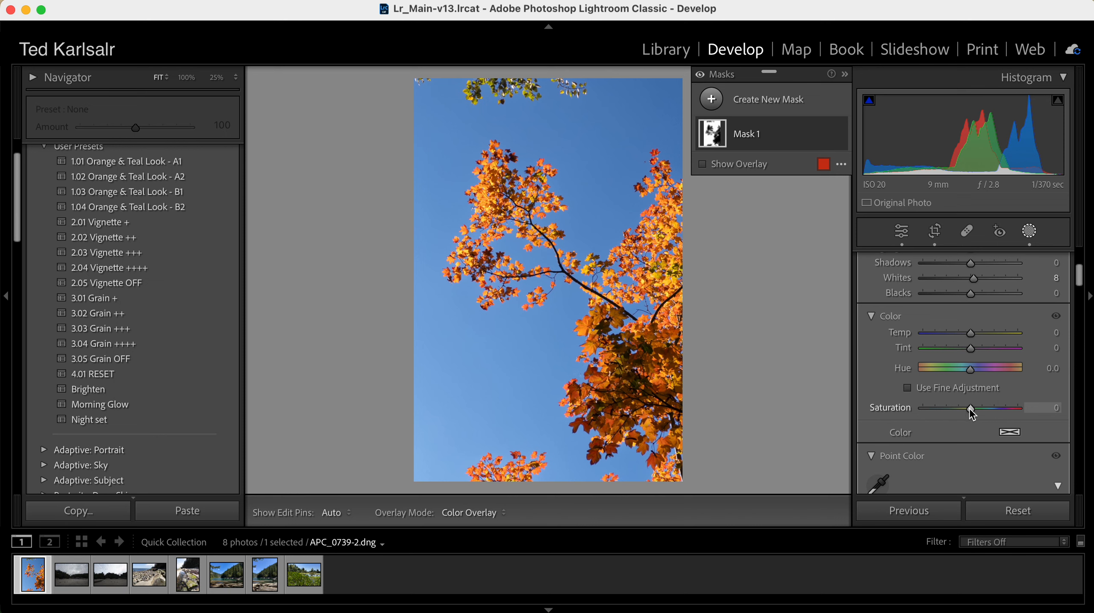
left_click_drag(971, 408, 982, 410)
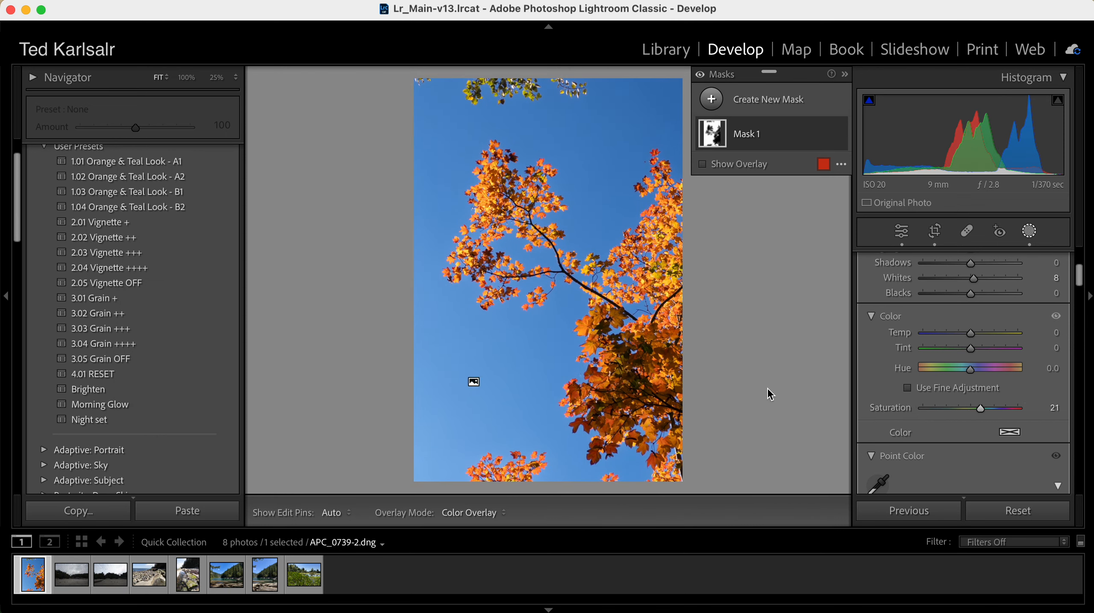
left_click(1029, 233)
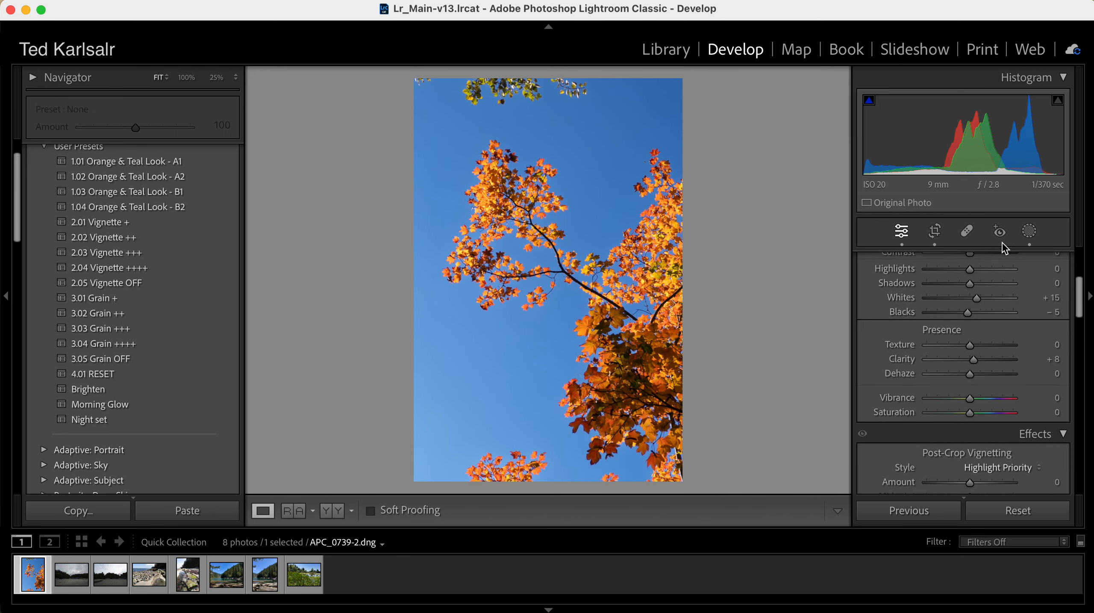
- Compare the autumn photo before and after the edits several times
key("backslash")
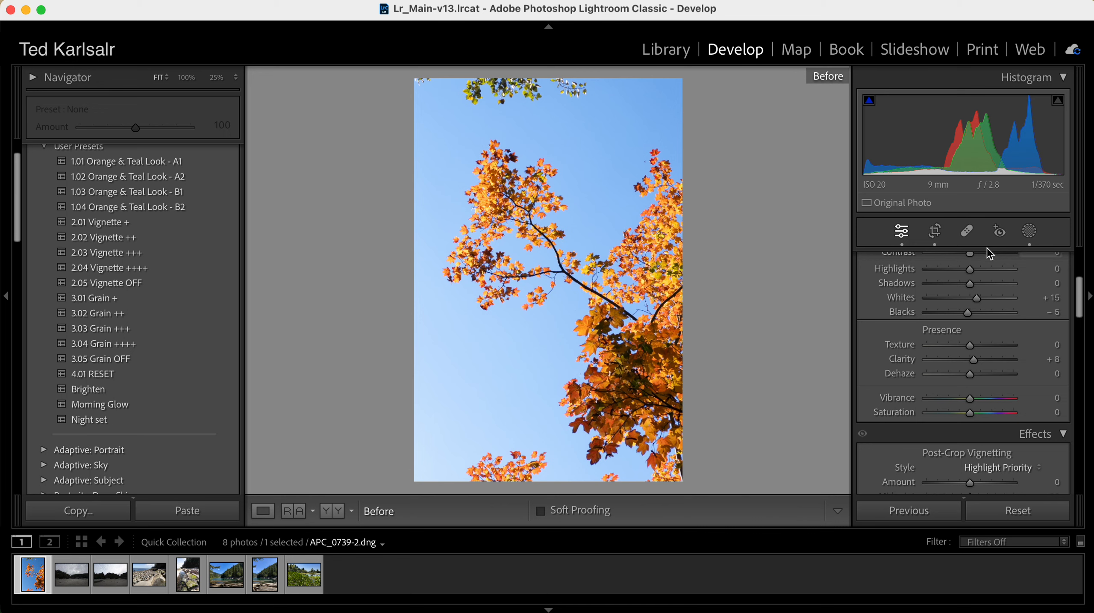
key("backslash")
key("backslash")
key("backslash")
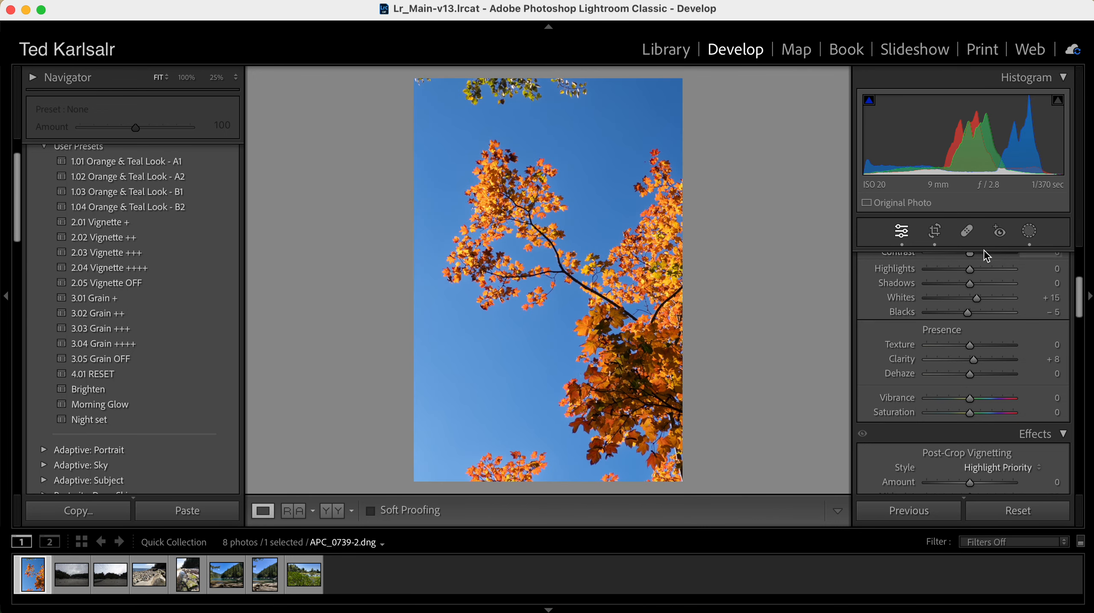
key("backslash")
key("backslash")
key("backslash")
key("backslash")
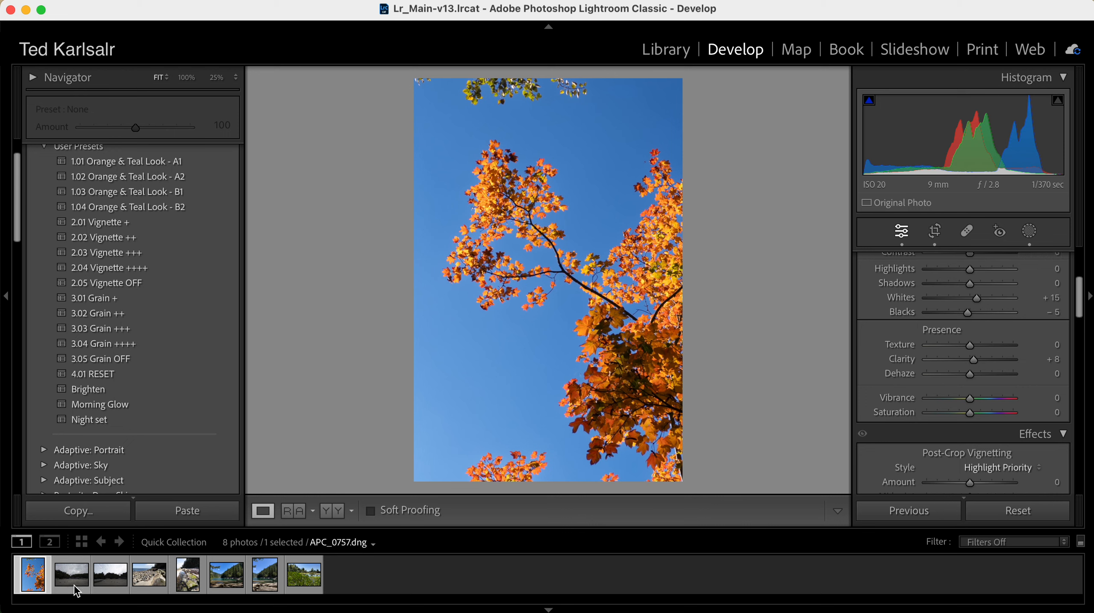
- Open the beach photo APC_0757.dng for editing and add a Sky mask to it
left_click(68, 575)
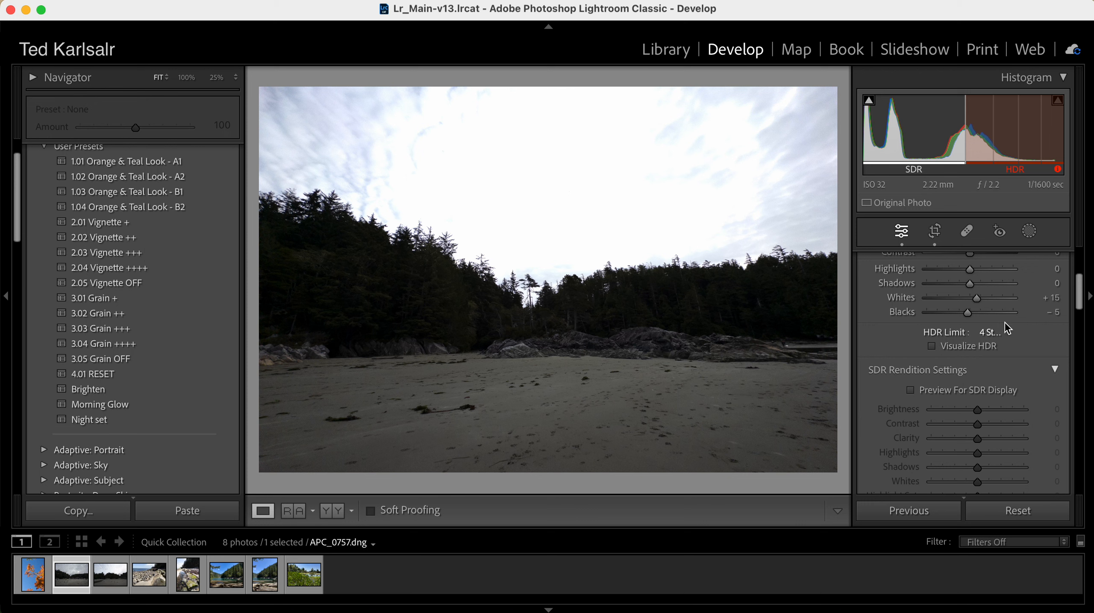
left_click_drag(1080, 296, 1080, 274)
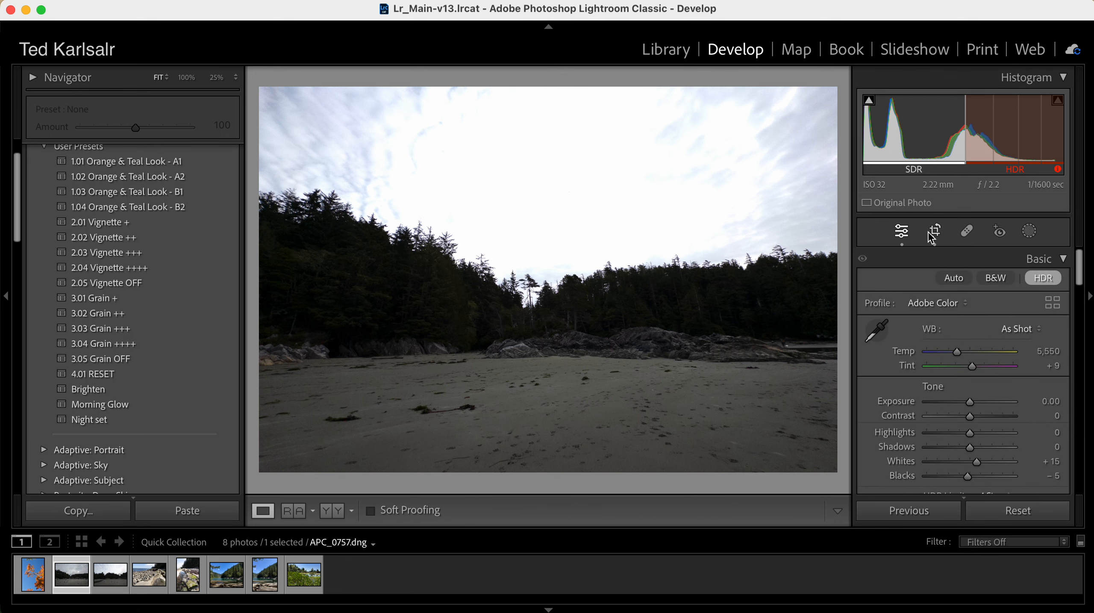
left_click(1028, 232)
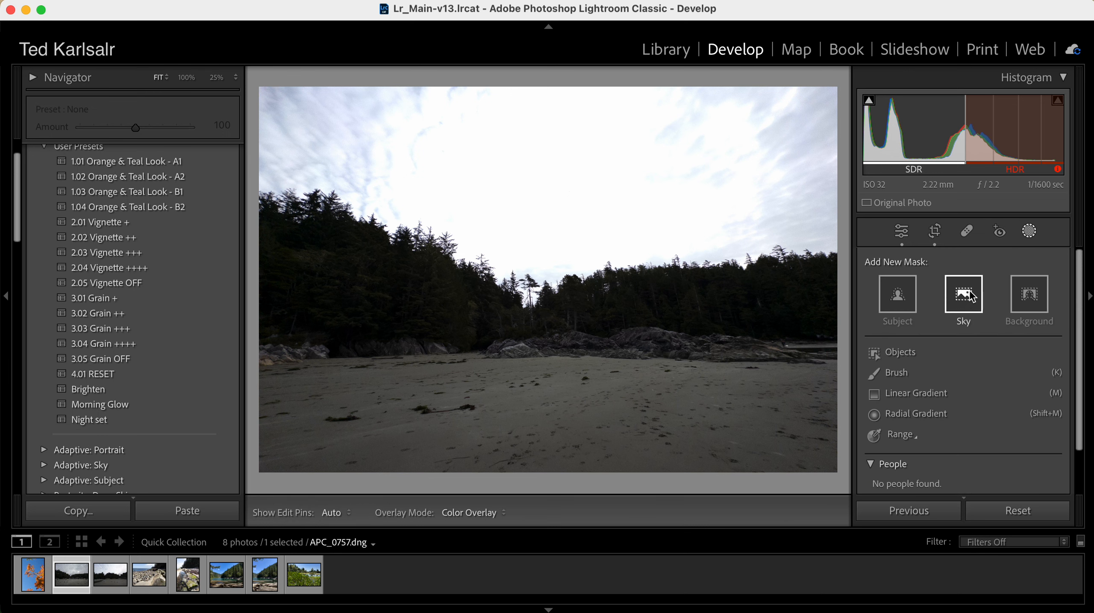
left_click(966, 296)
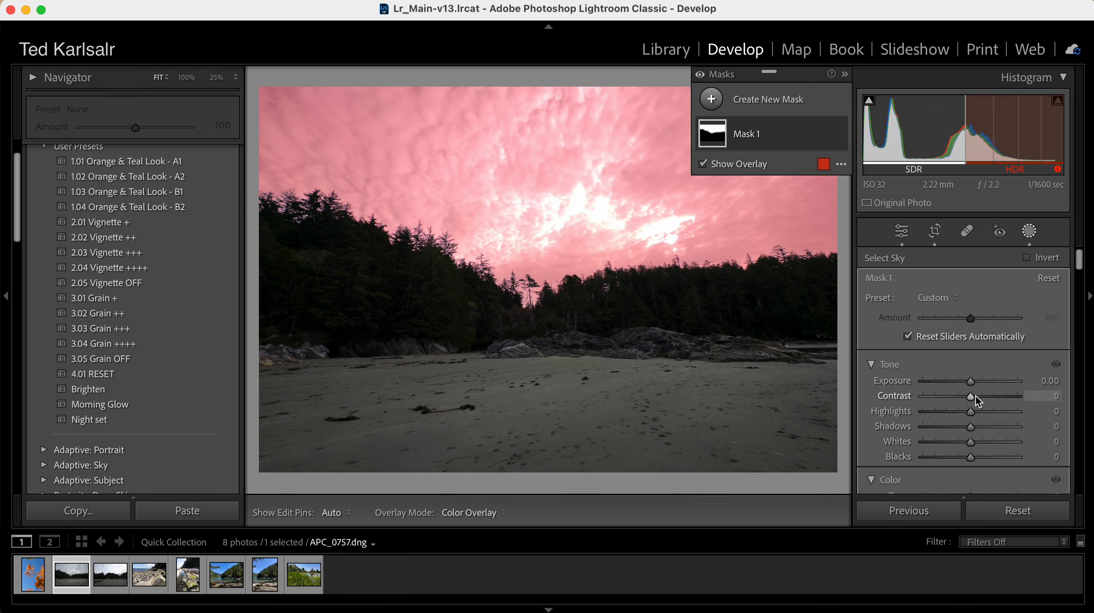
- Lower the sky mask's exposure to about −1, set dehaze to 17 and clarity to 22, and compare with masks hidden
left_click_drag(972, 389, 959, 394)
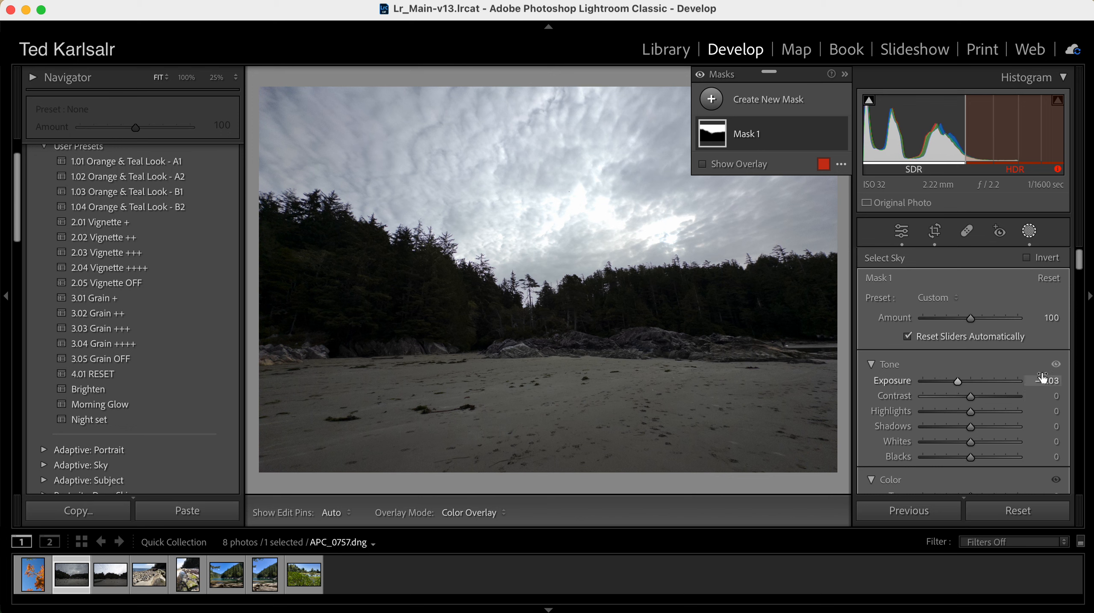
left_click_drag(1078, 267, 1088, 335)
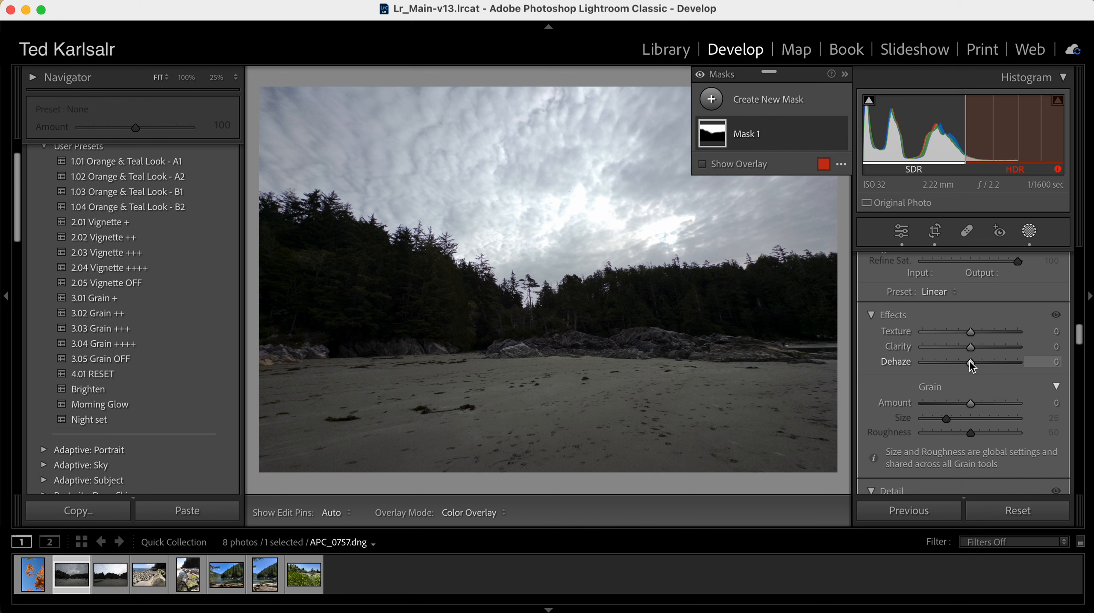
left_click_drag(971, 365, 979, 365)
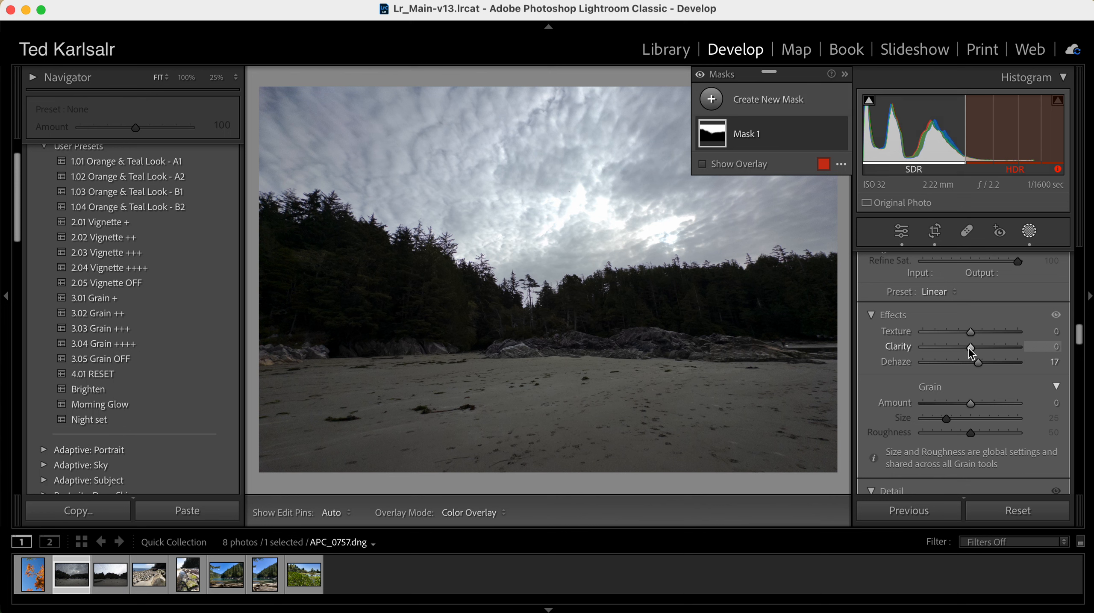
left_click_drag(972, 350, 981, 347)
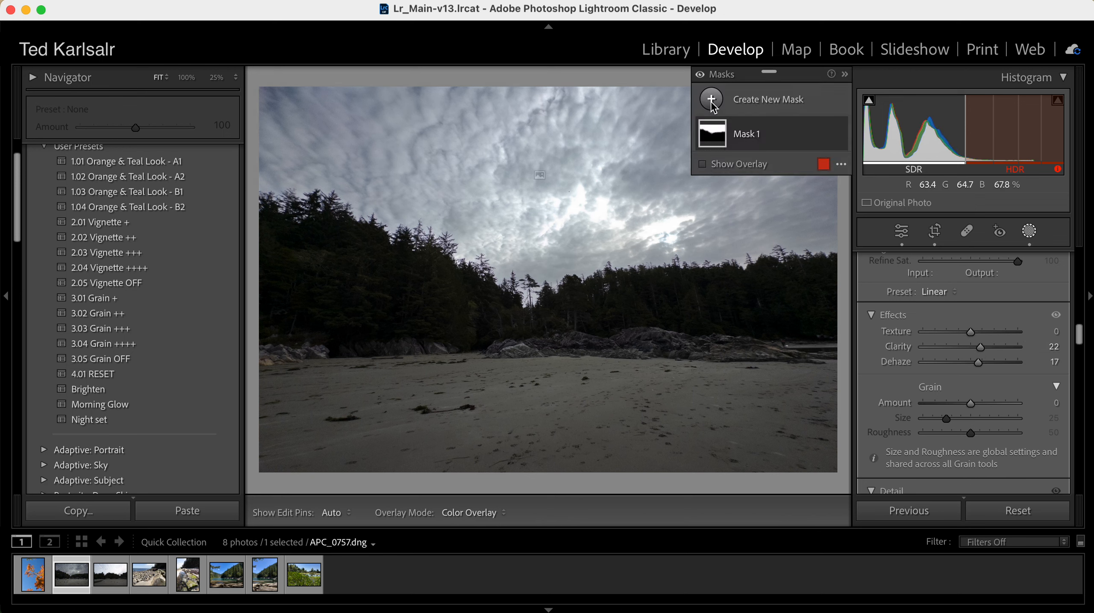
left_click(701, 76)
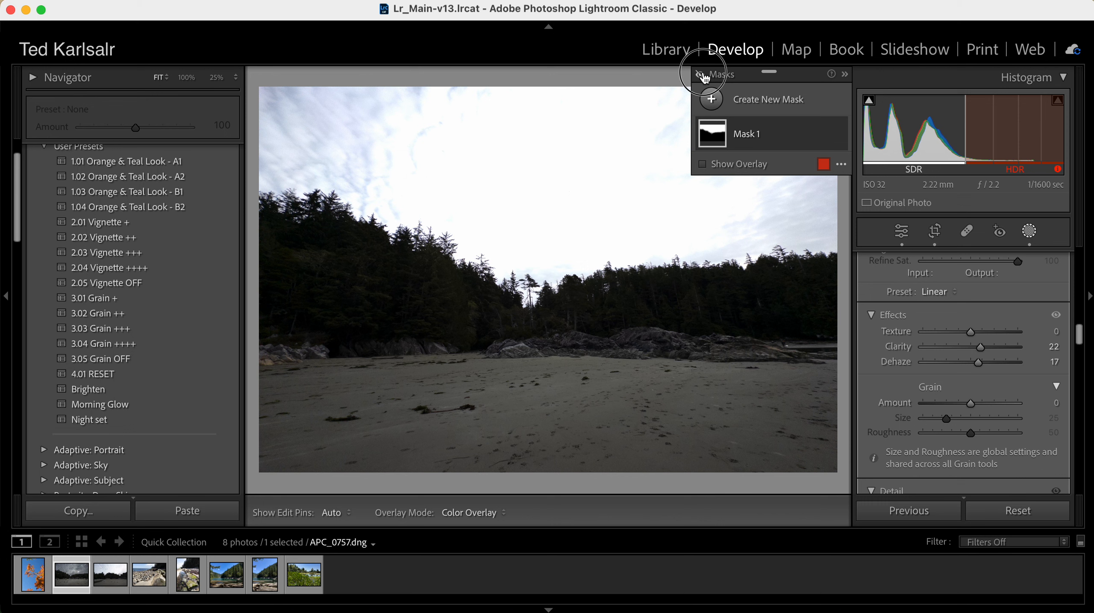
left_click(701, 76)
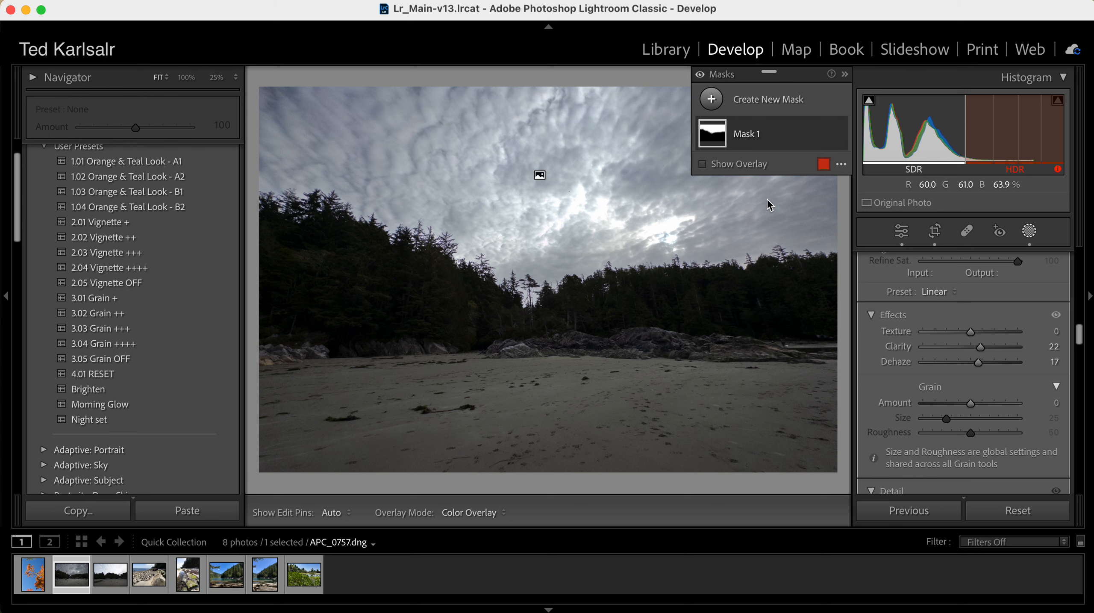
- Duplicate and invert the sky mask to cover the trees and beach
mouse_move(814, 131)
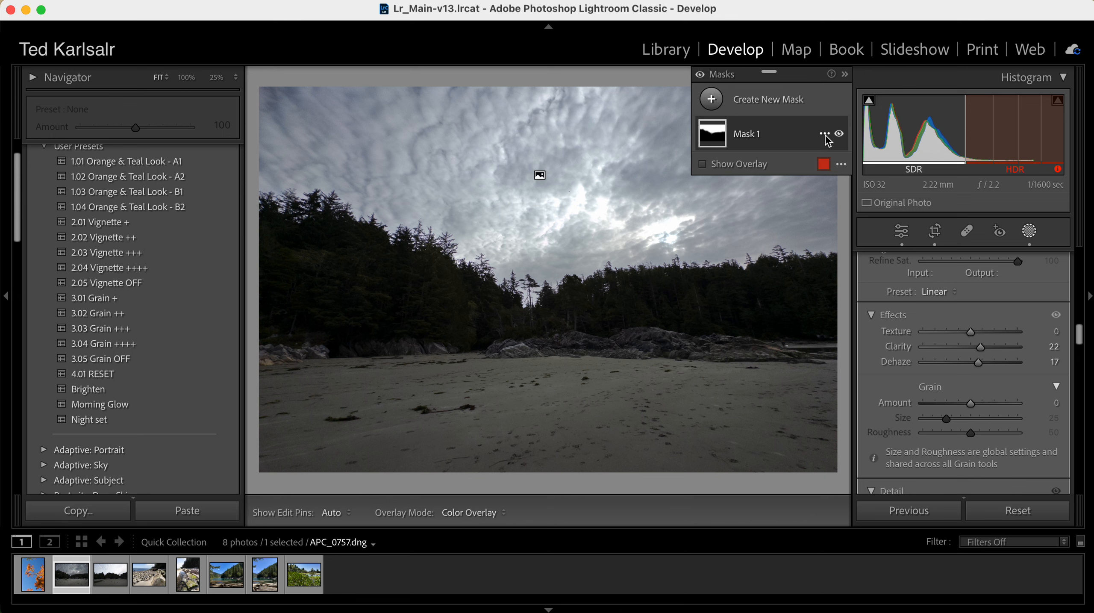
left_click(825, 135)
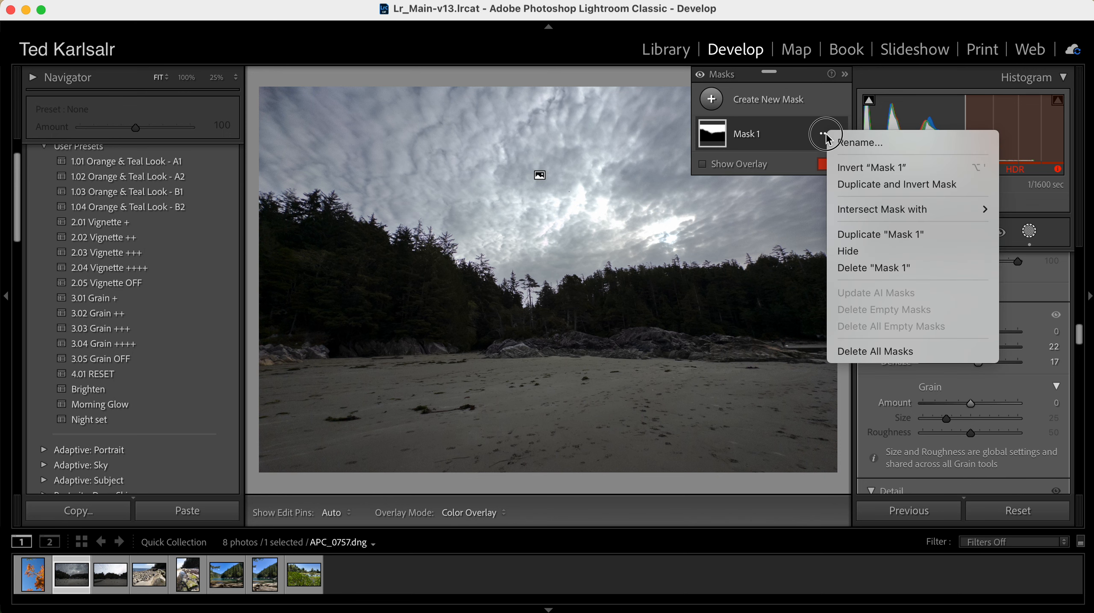
left_click(857, 185)
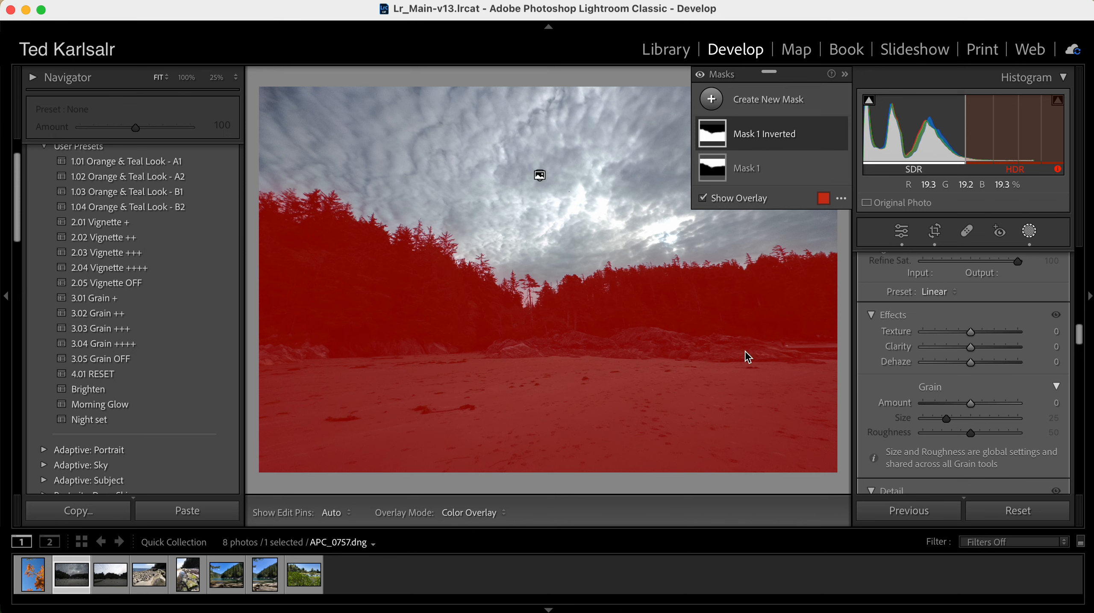
- Set the inverted mask's exposure to 0.93 and its shadows to 17
left_click_drag(1082, 341, 1079, 260)
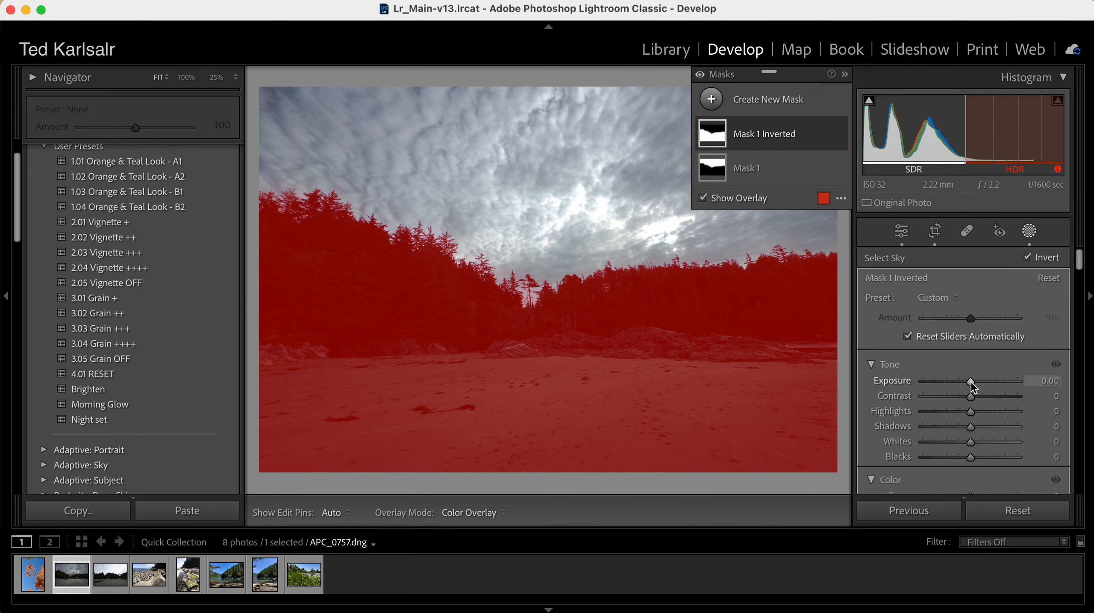
left_click_drag(972, 383, 984, 384)
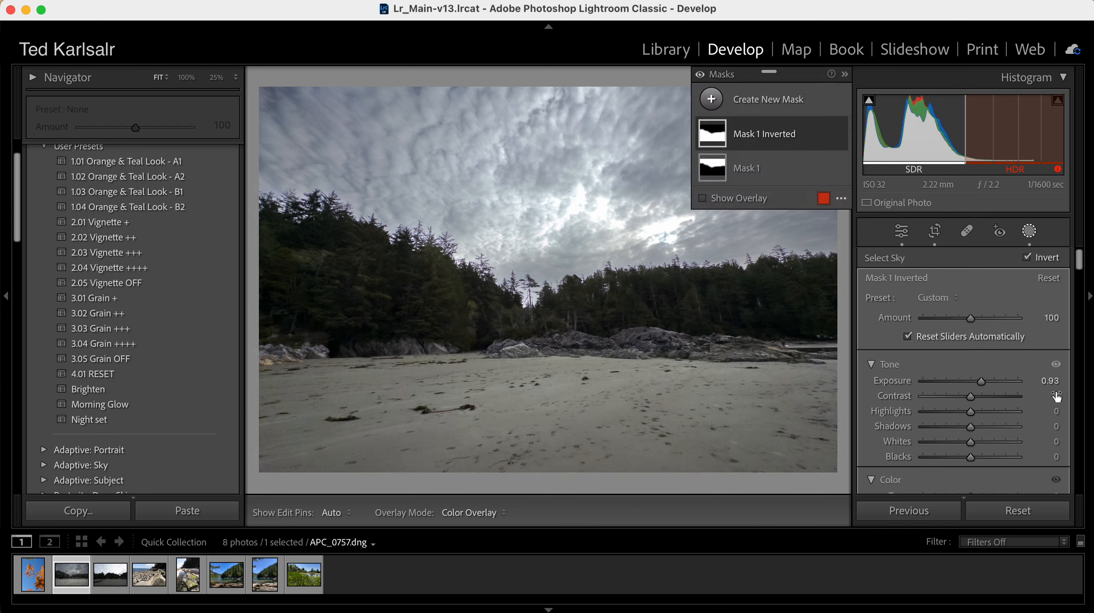
left_click_drag(970, 426, 982, 431)
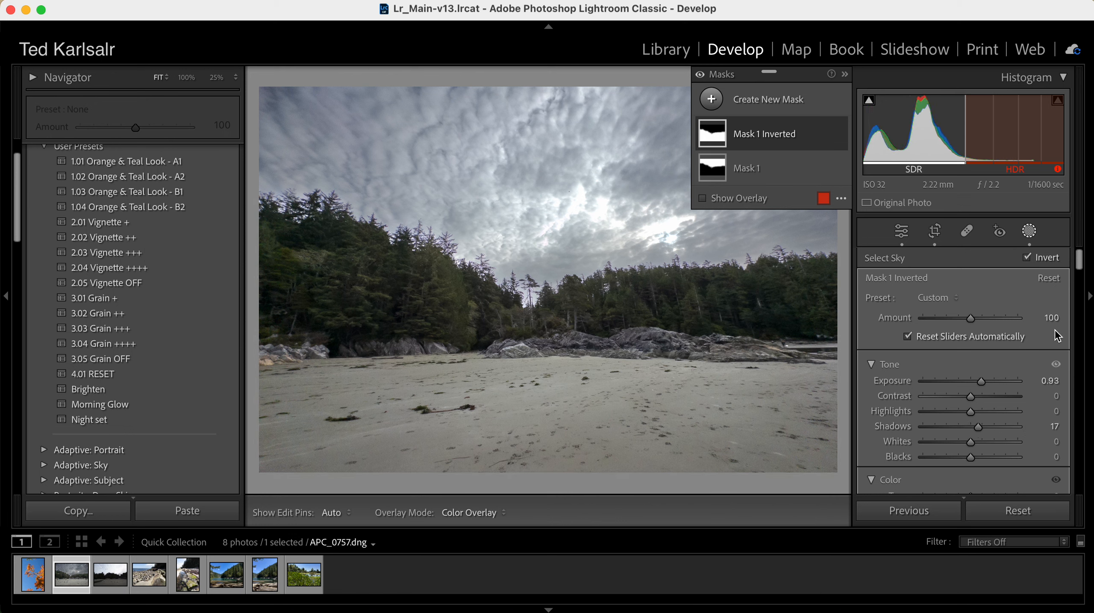
- Set the inverted mask's saturation to 51 and texture to 13, and leave masking
left_click_drag(1080, 263, 1081, 277)
left_click_drag(971, 382, 998, 385)
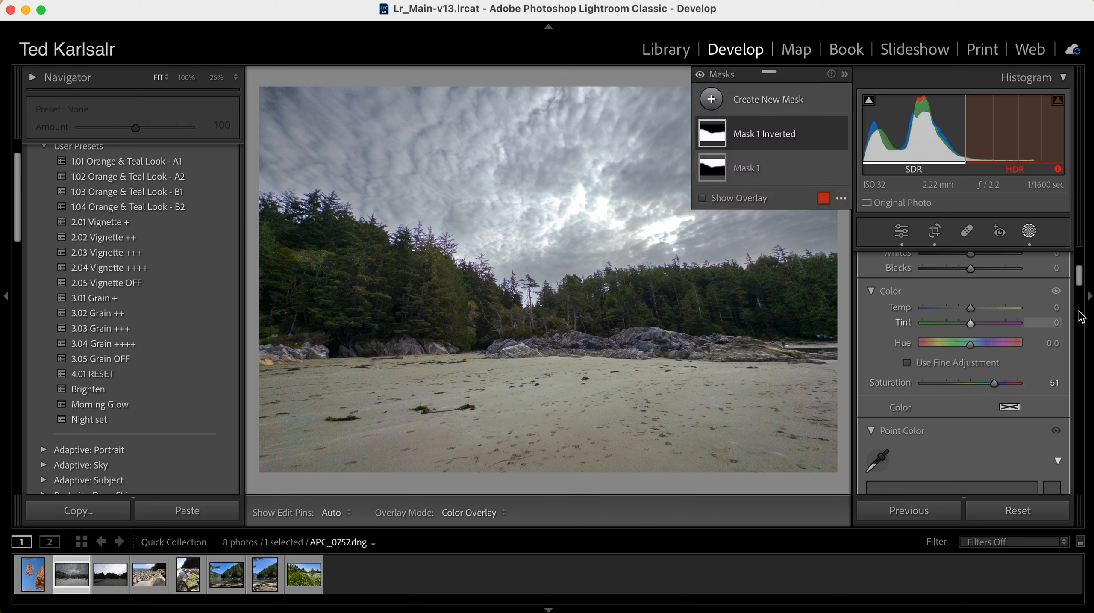
left_click_drag(1077, 276, 1091, 333)
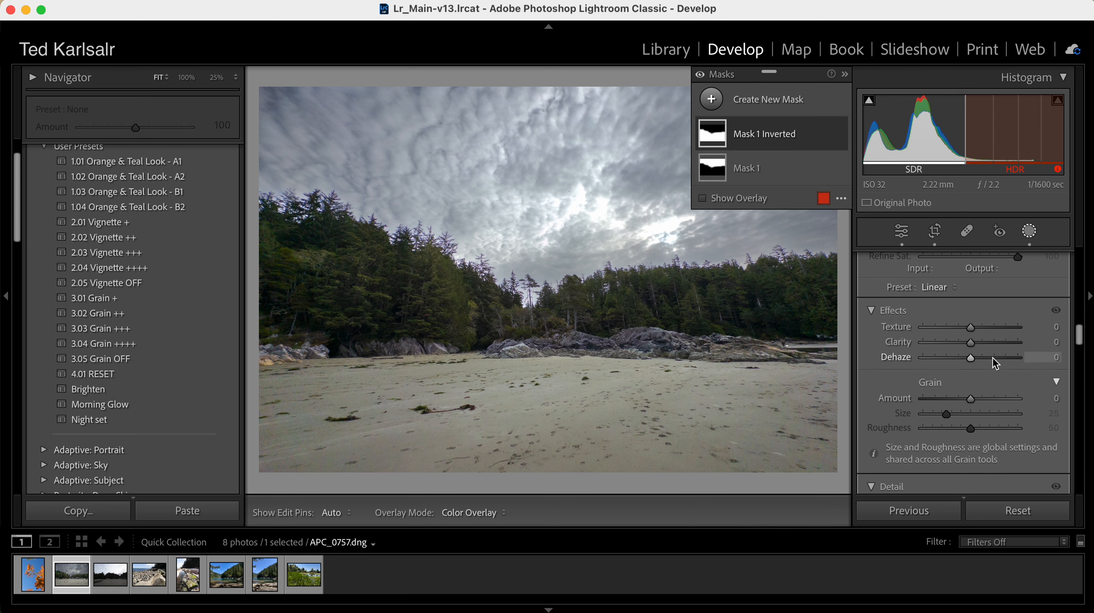
left_click_drag(972, 330, 977, 328)
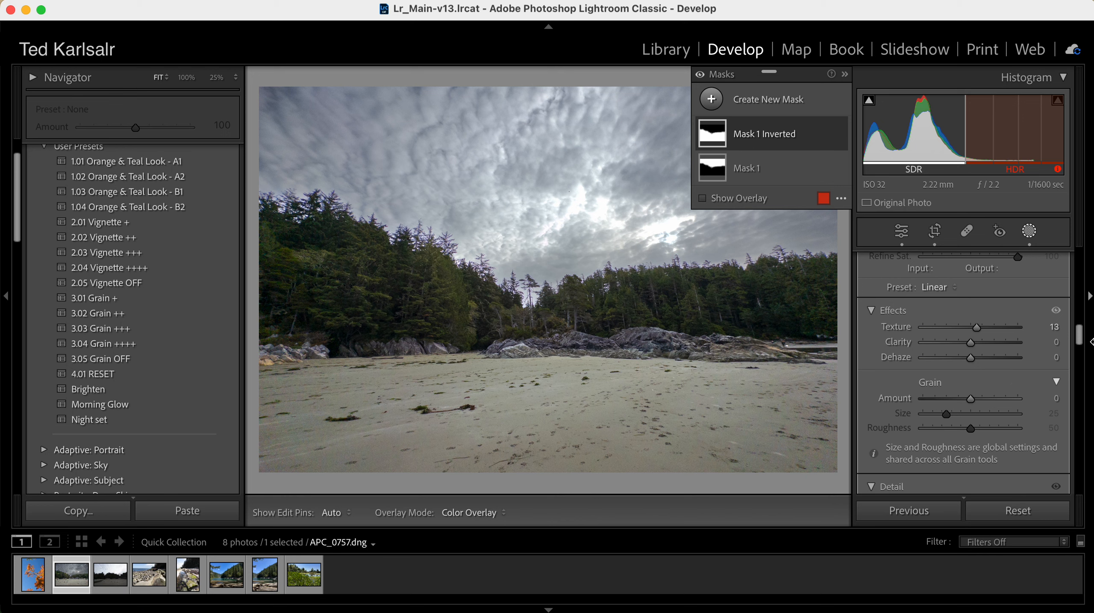
left_click_drag(1081, 336, 1078, 254)
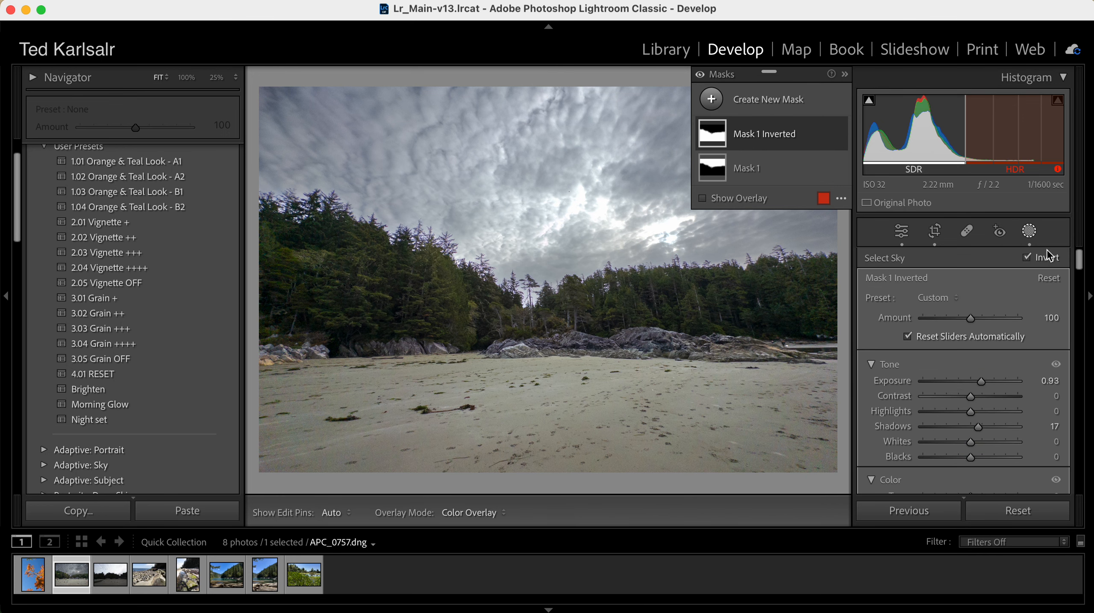
left_click(1033, 232)
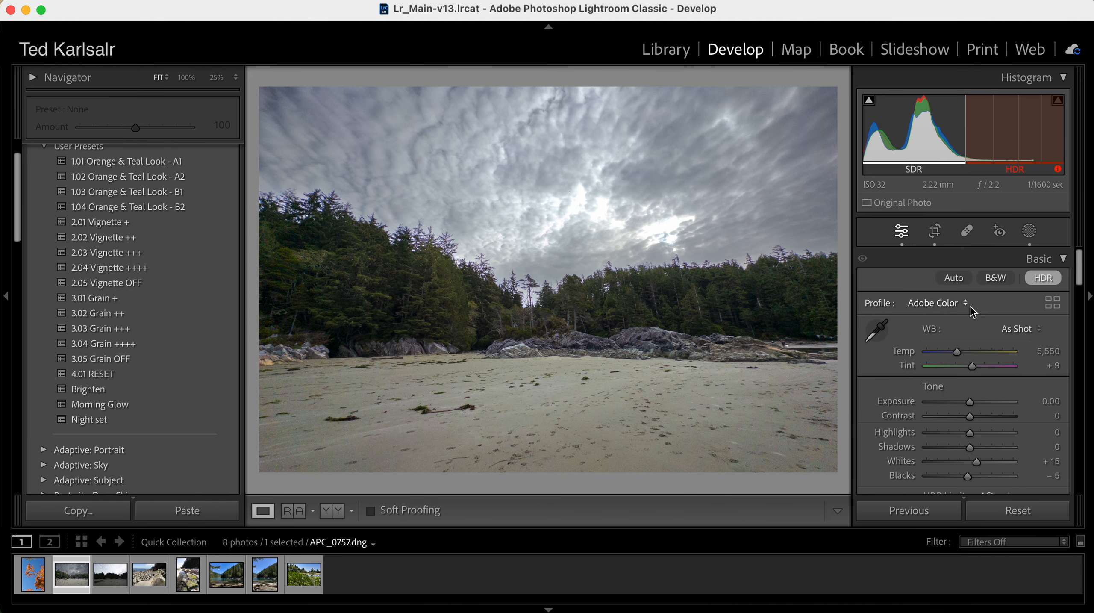
- Compare the edited beach photo with its original version
key("backslash")
key("backslash")
key("backslash")
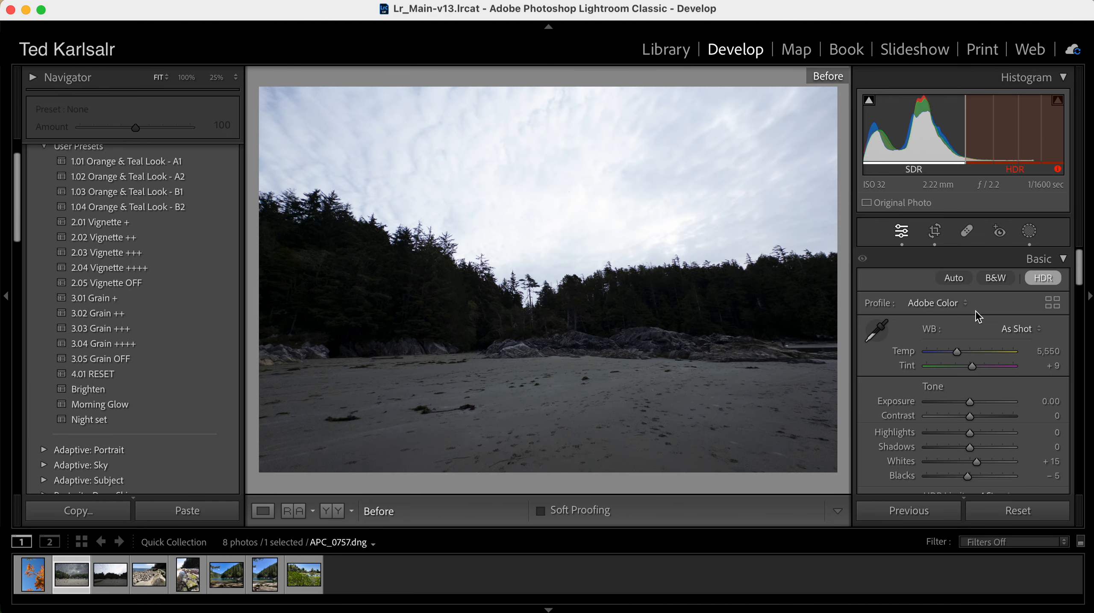
key("backslash")
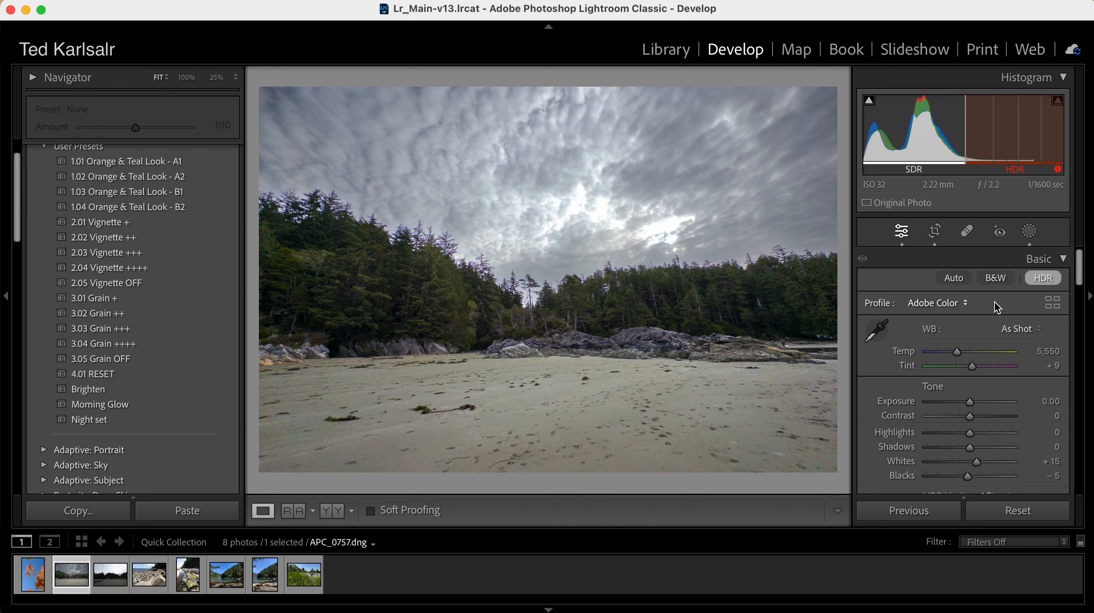
- Create a develop preset named AI_Darken_Sky_Brighten_foreground in User Presets, with both masks included
left_click(1079, 276)
mouse_move(1080, 277)
left_mouse_down()
mouse_move(1089, 326)
mouse_move(1081, 275)
left_mouse_up()
left_click(18, 186)
left_click_drag(18, 186, 17, 175)
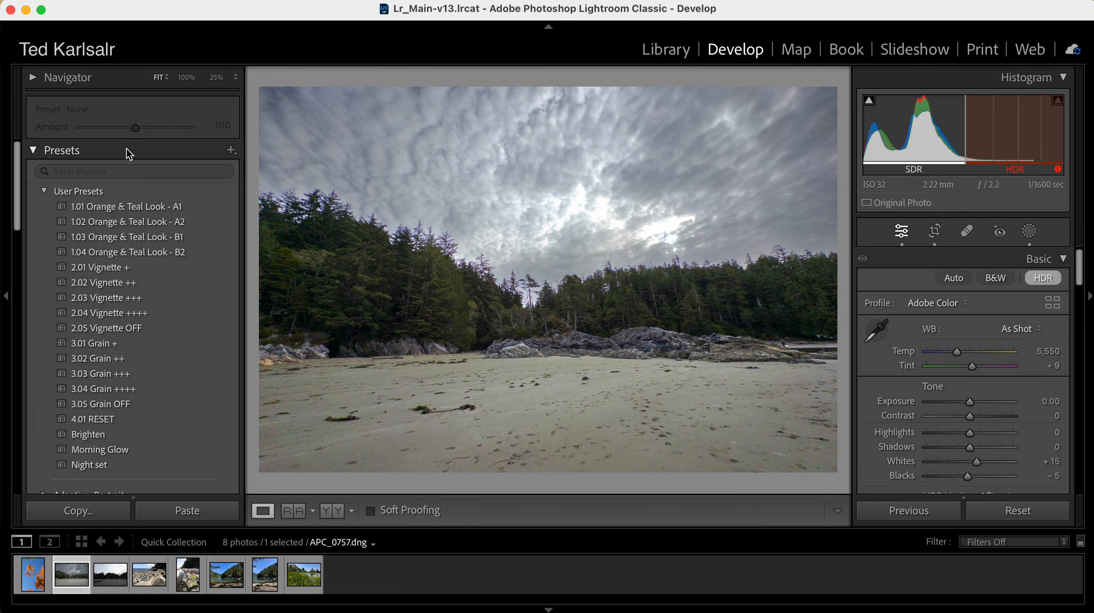
left_click(232, 152)
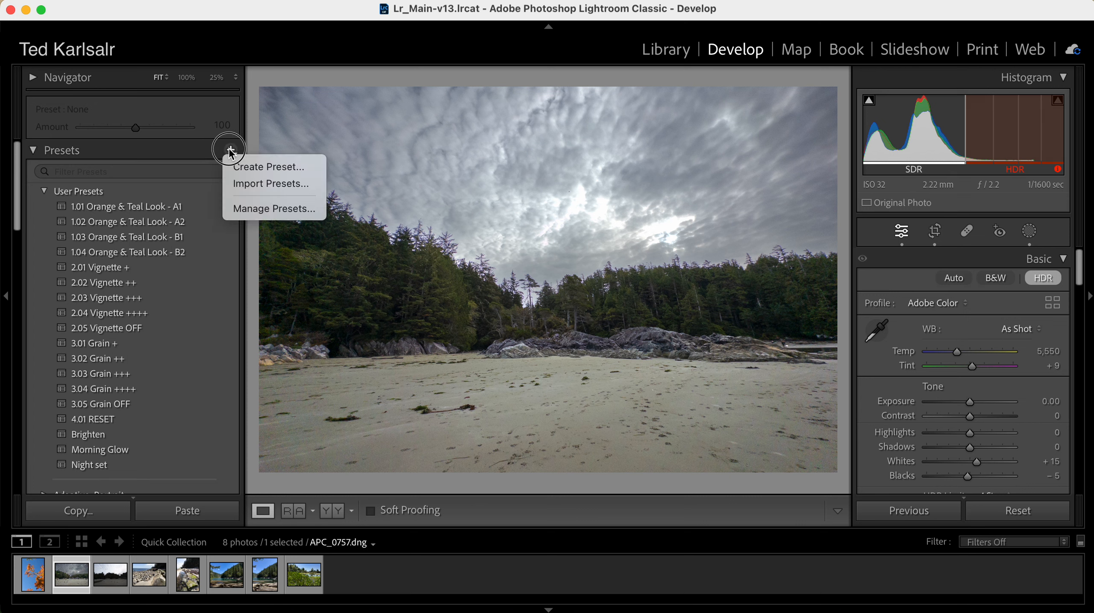
left_click(255, 170)
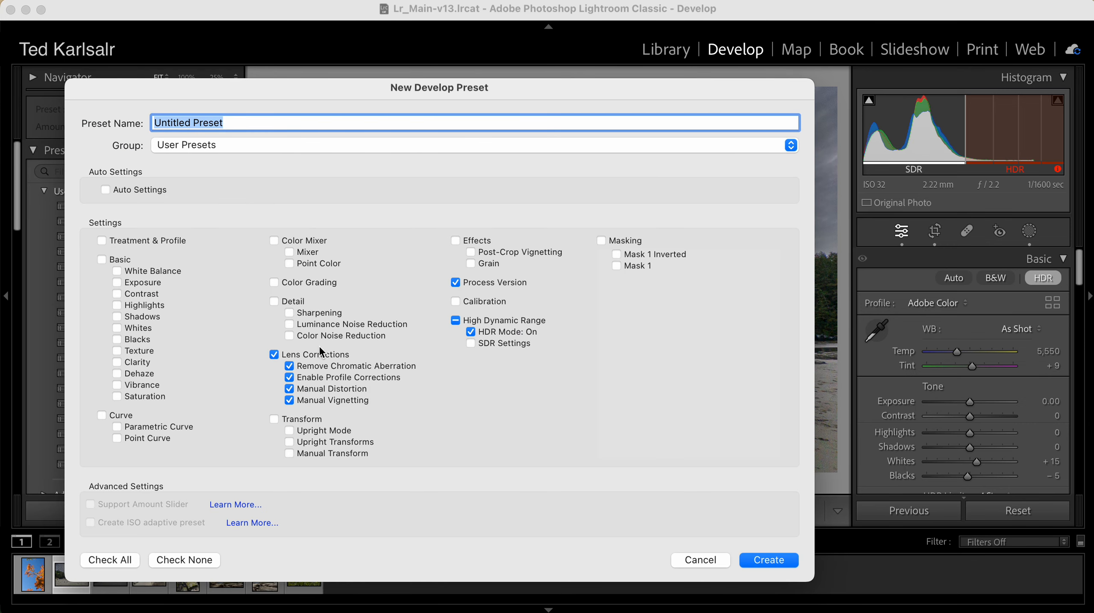
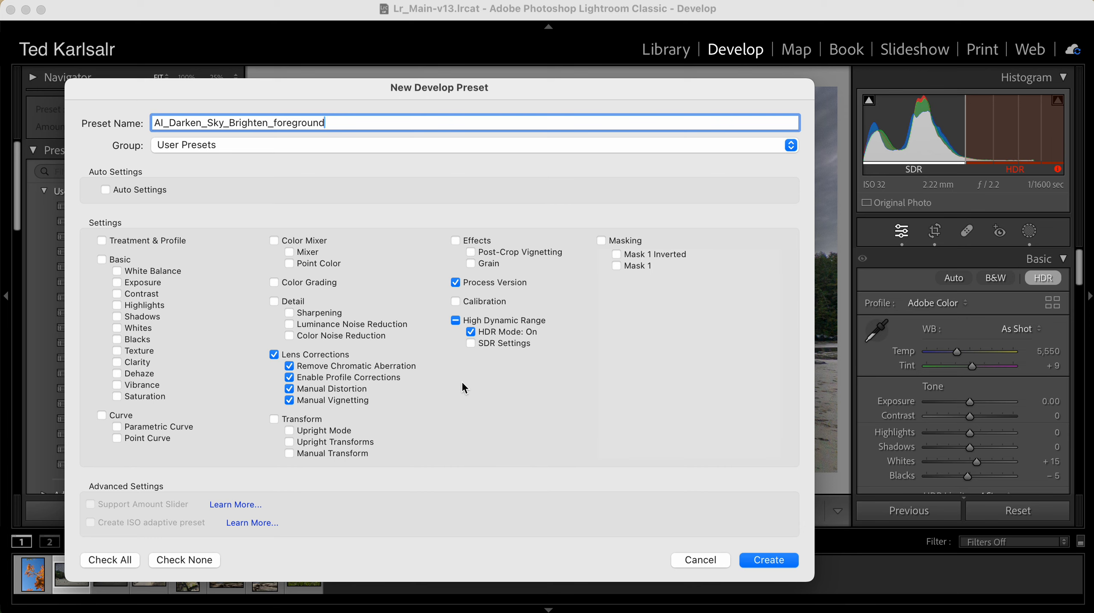
left_click(601, 240)
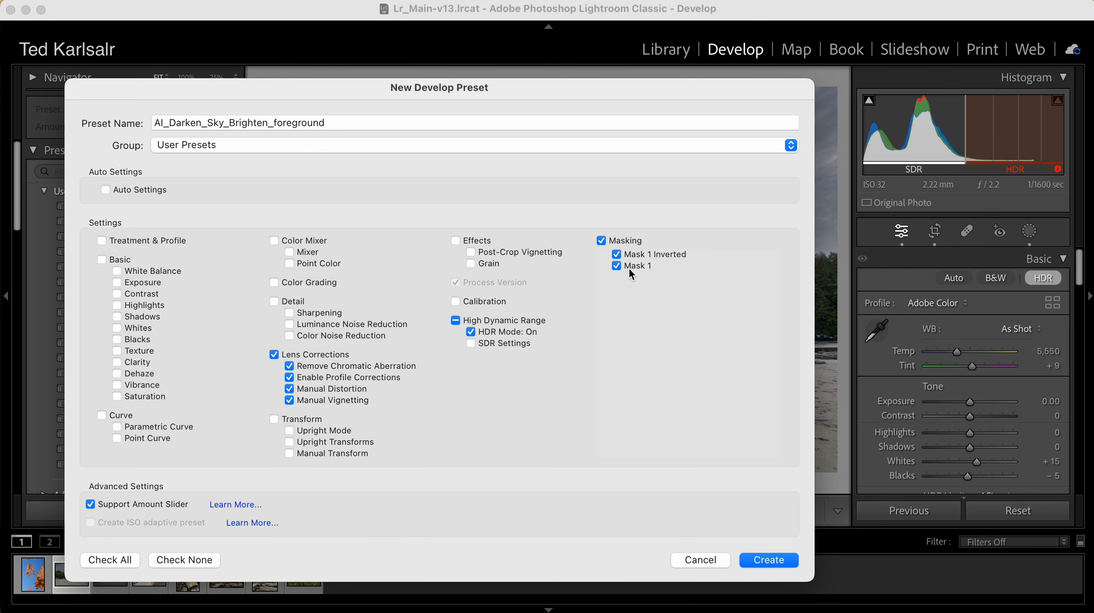
left_click(767, 561)
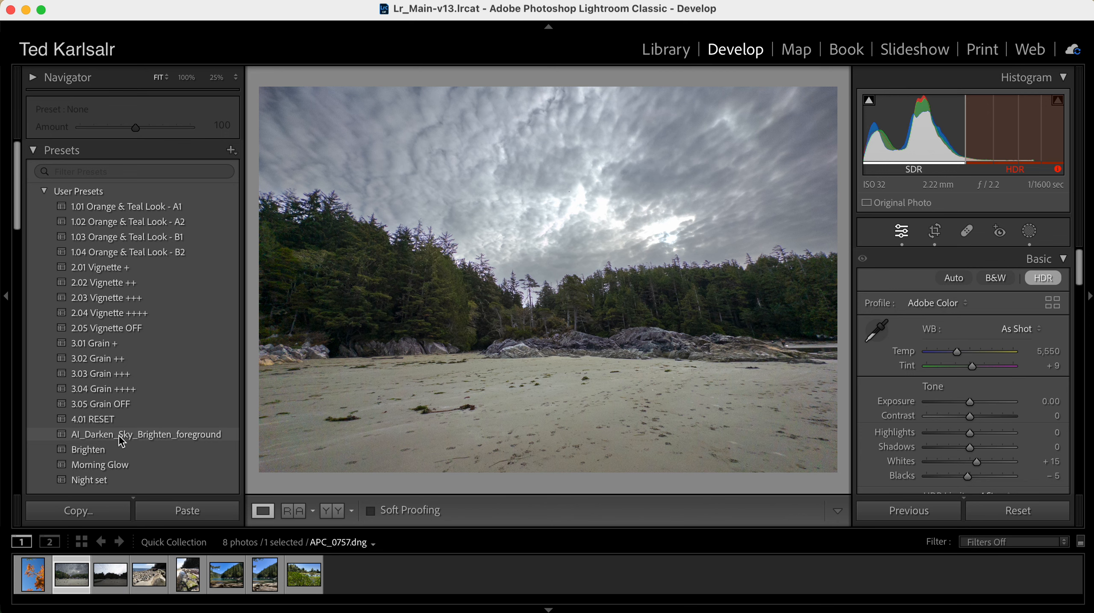
- Apply the AI_Darken_Sky_Brighten_foreground preset to photo APC_0756.dng
left_click(110, 575)
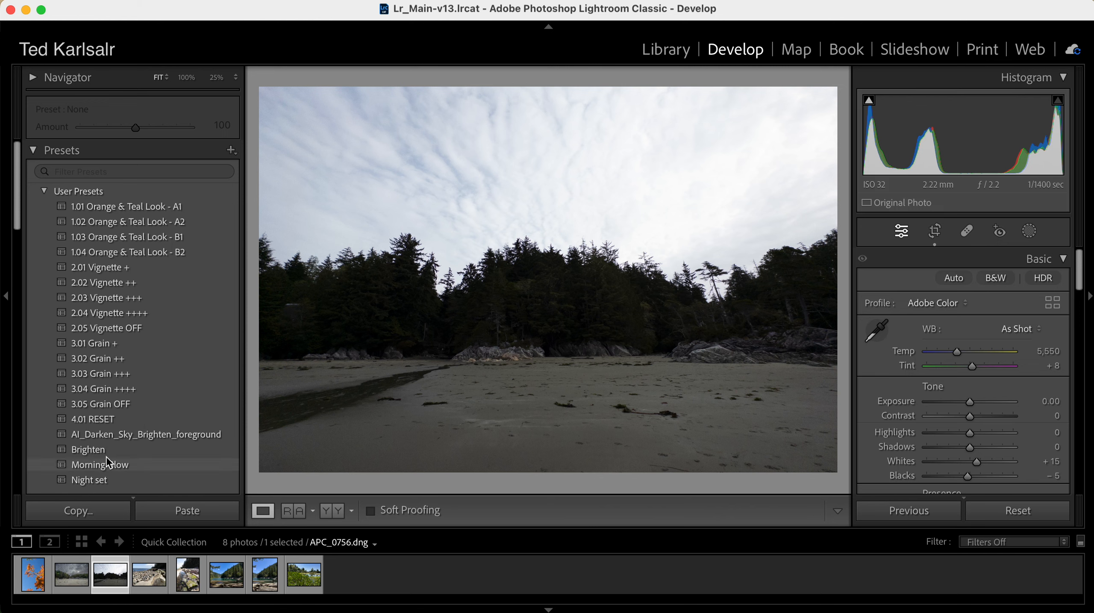
left_click(115, 439)
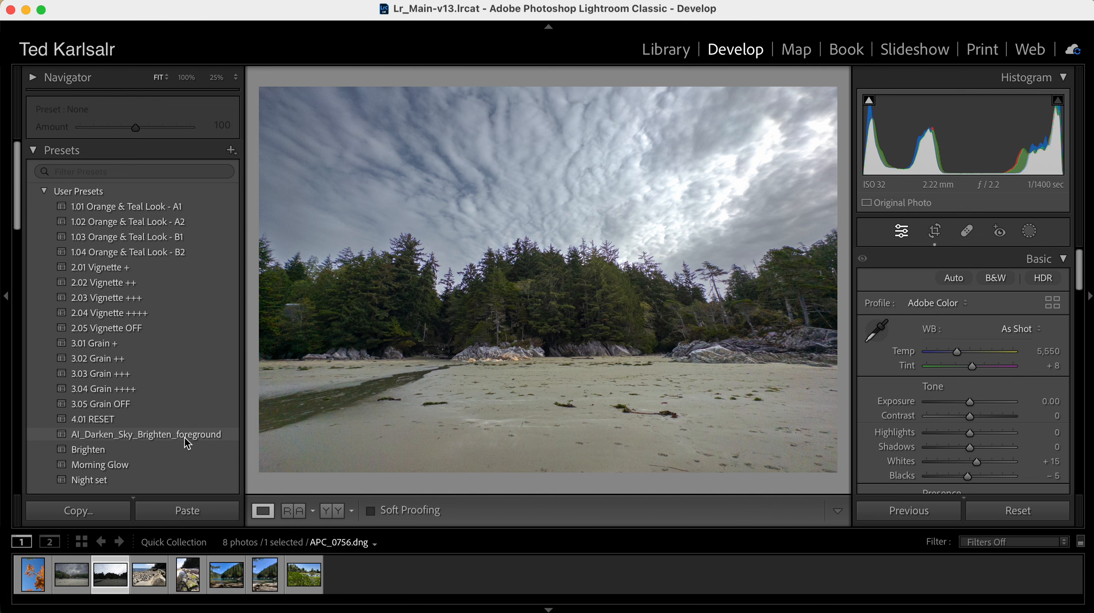
left_click(176, 437)
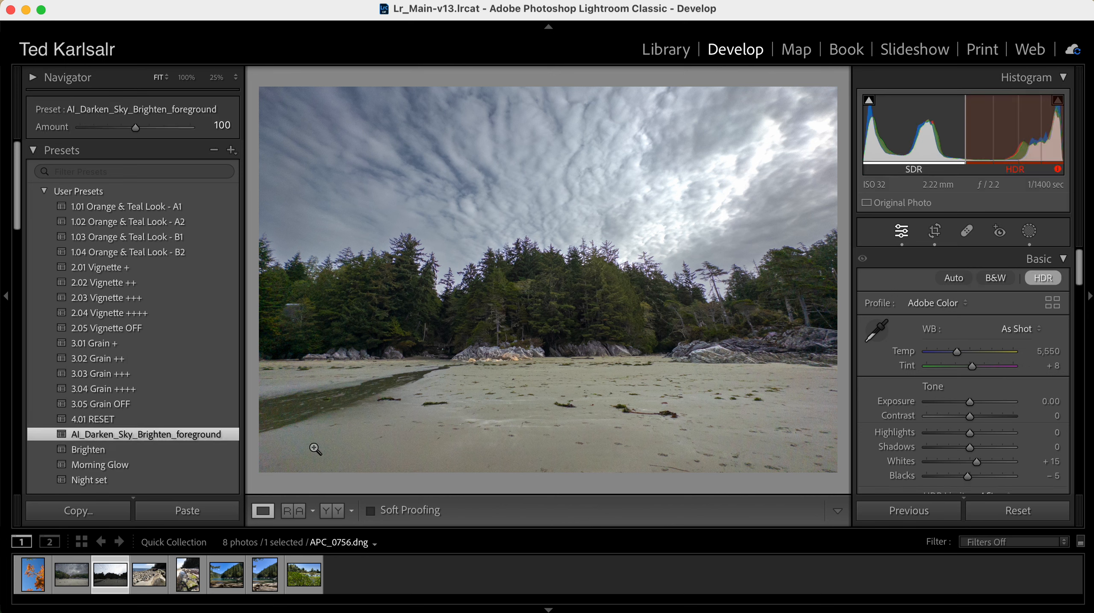
- Check the coverage of the preset's masks, set the inverted mask's exposure to 0.99, and leave masking
left_click(1030, 232)
mouse_move(721, 141)
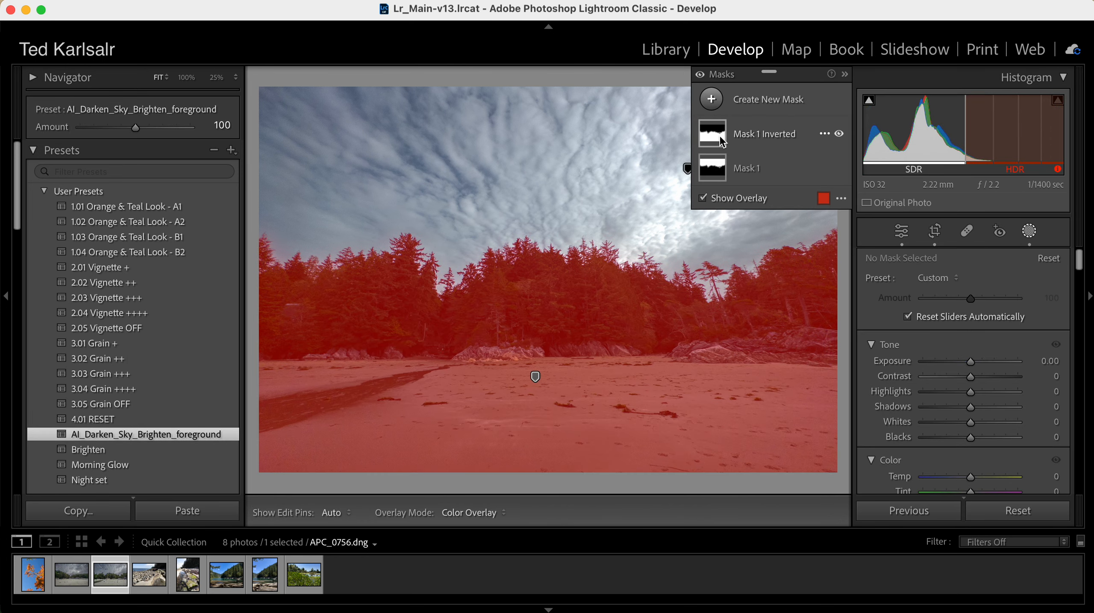
mouse_move(711, 174)
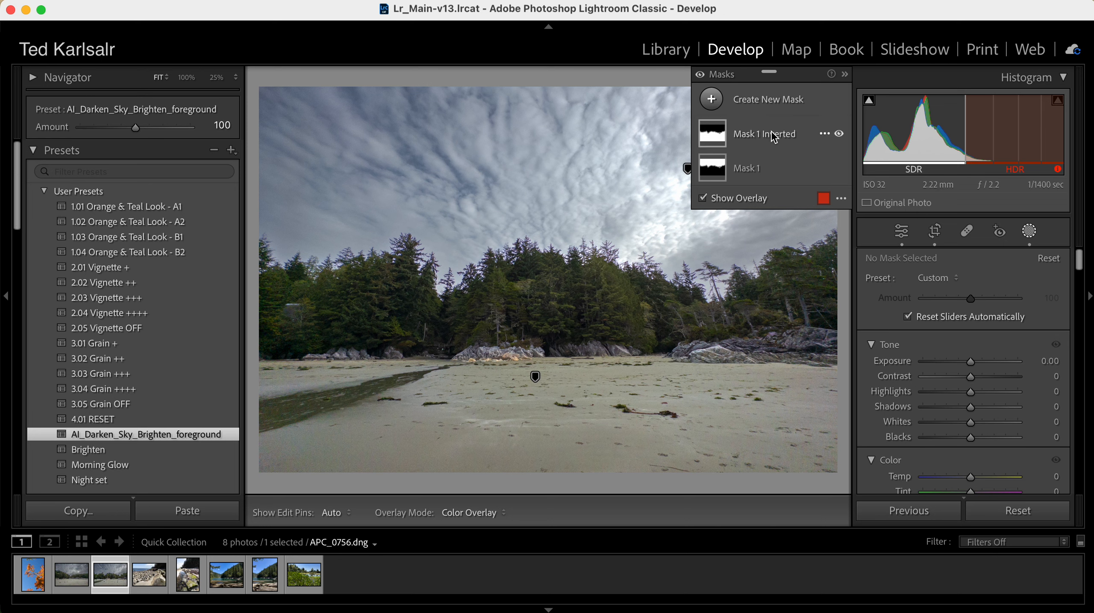
left_click(760, 133)
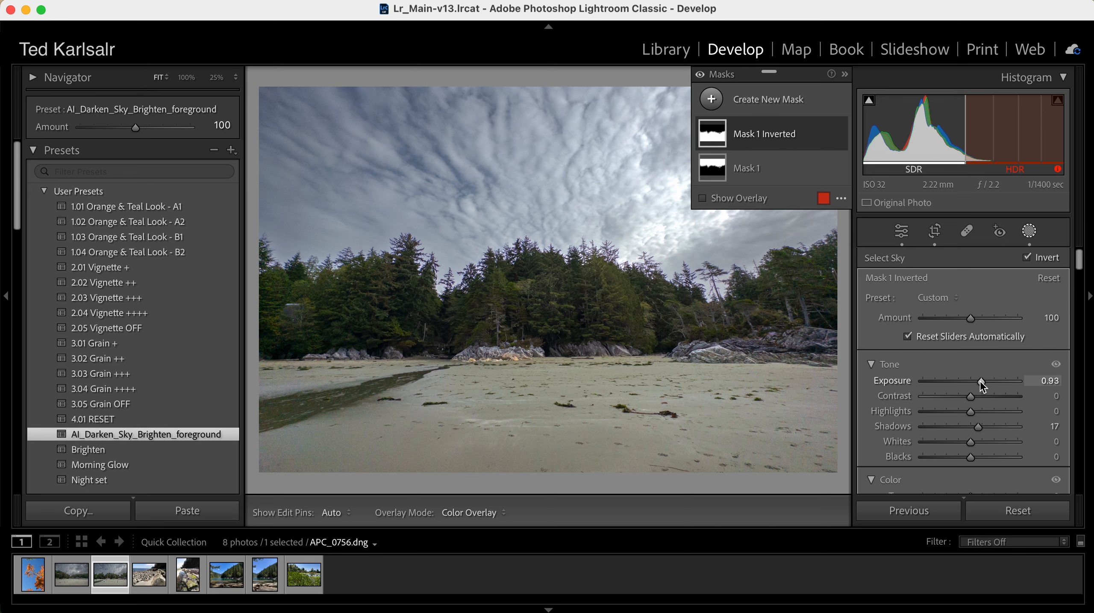
left_click_drag(982, 382, 982, 381)
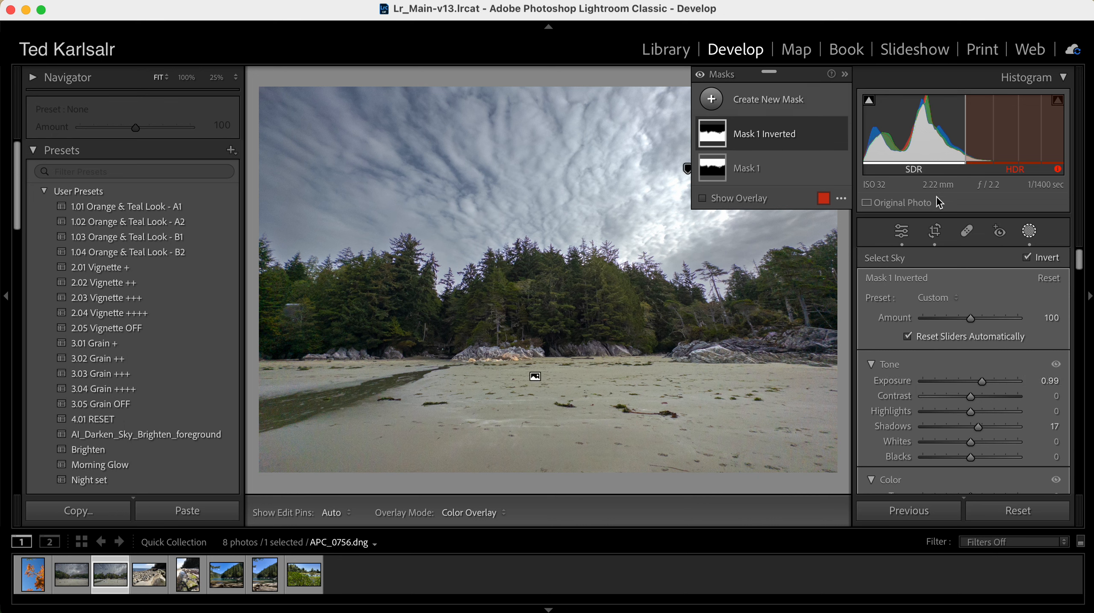
left_click(1029, 232)
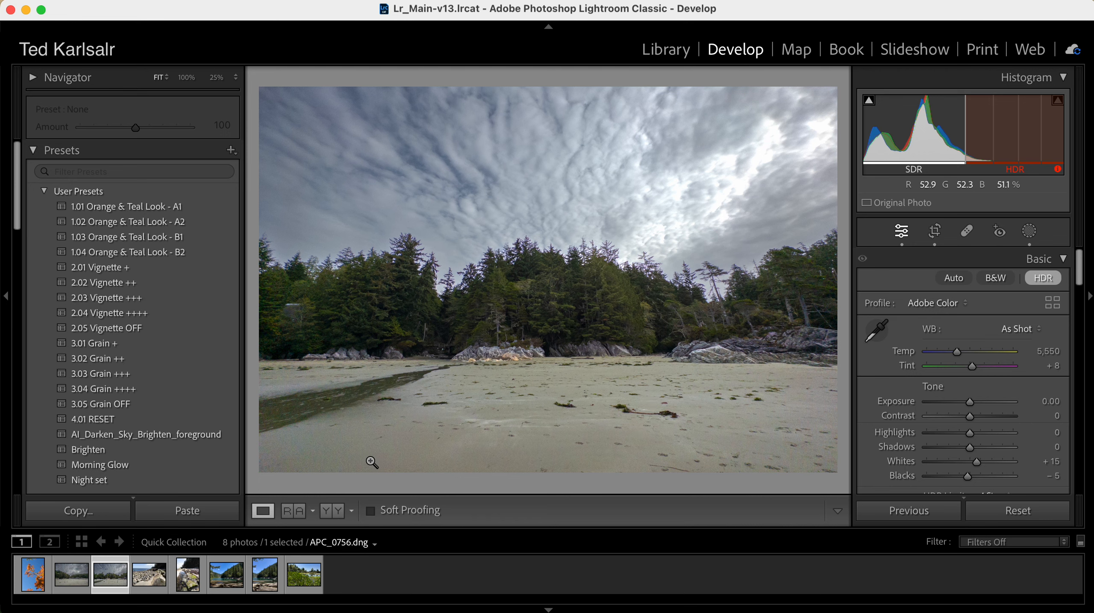
- Add a Sky mask to the rocky shore photo APC_0720.dng and set its exposure to −0.73
left_click(149, 577)
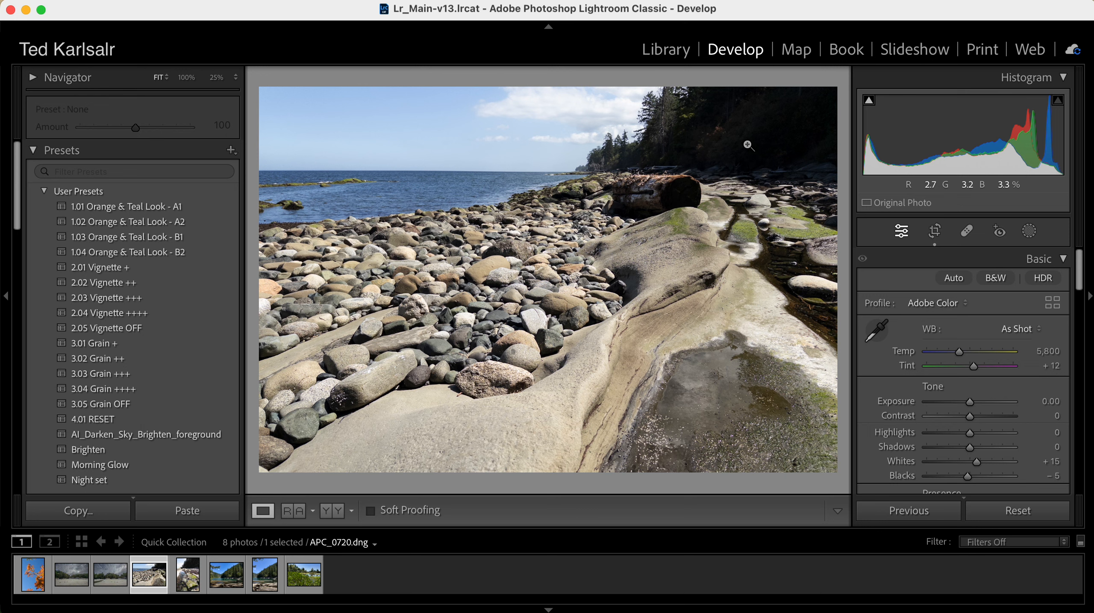
left_click(1030, 231)
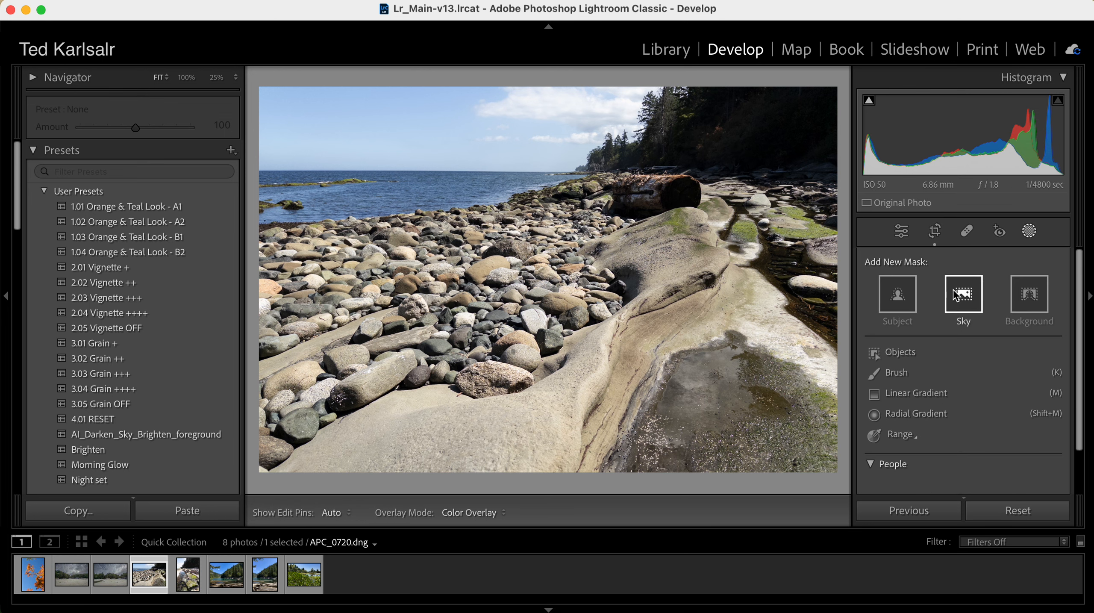
left_click(966, 297)
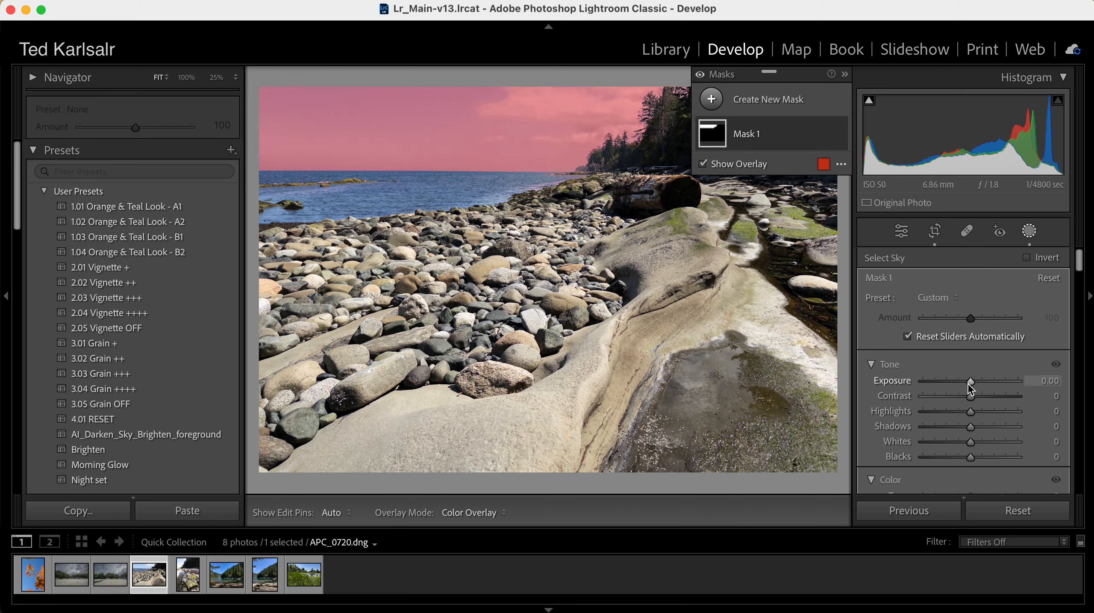
left_click_drag(970, 386, 959, 384)
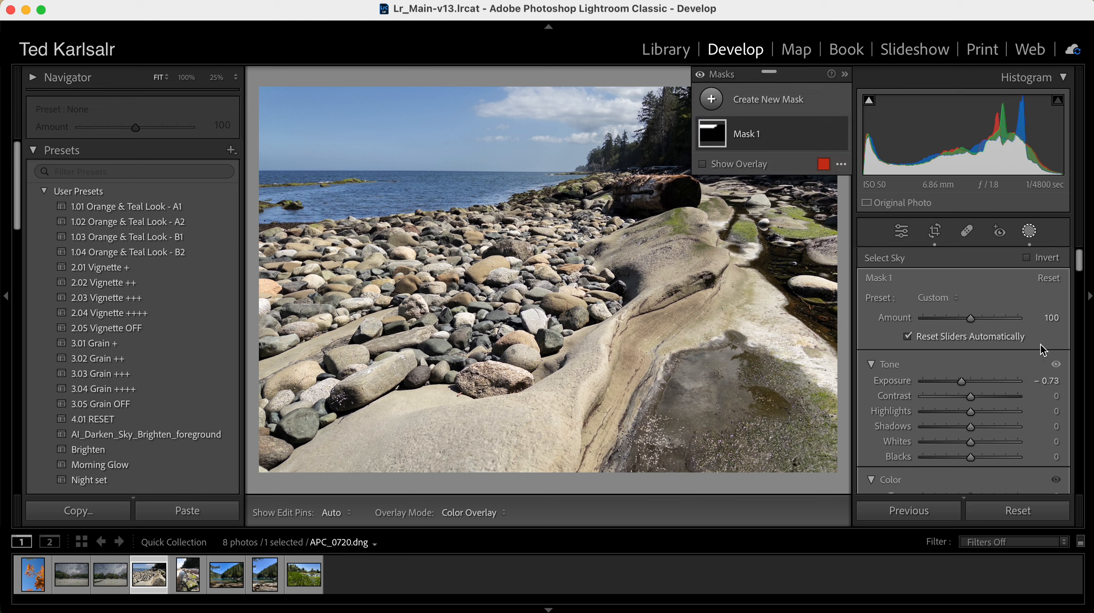
- Set the sky mask's saturation to 37, clarity to 19 and dehaze to 12
left_click_drag(1078, 264, 1078, 289)
left_click_drag(970, 299, 989, 303)
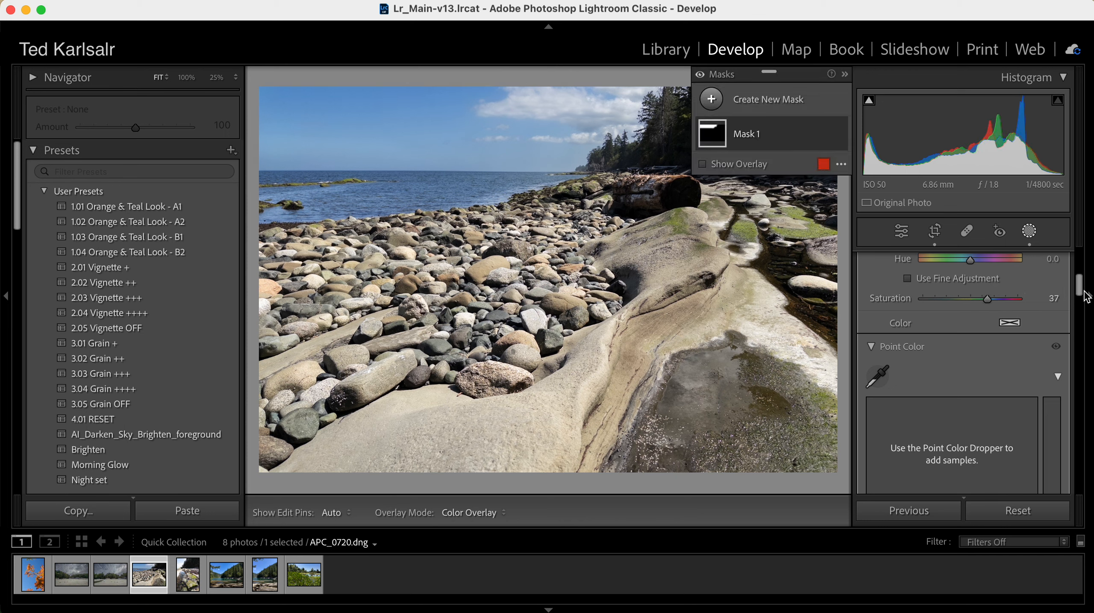
left_click_drag(1081, 292, 1079, 342)
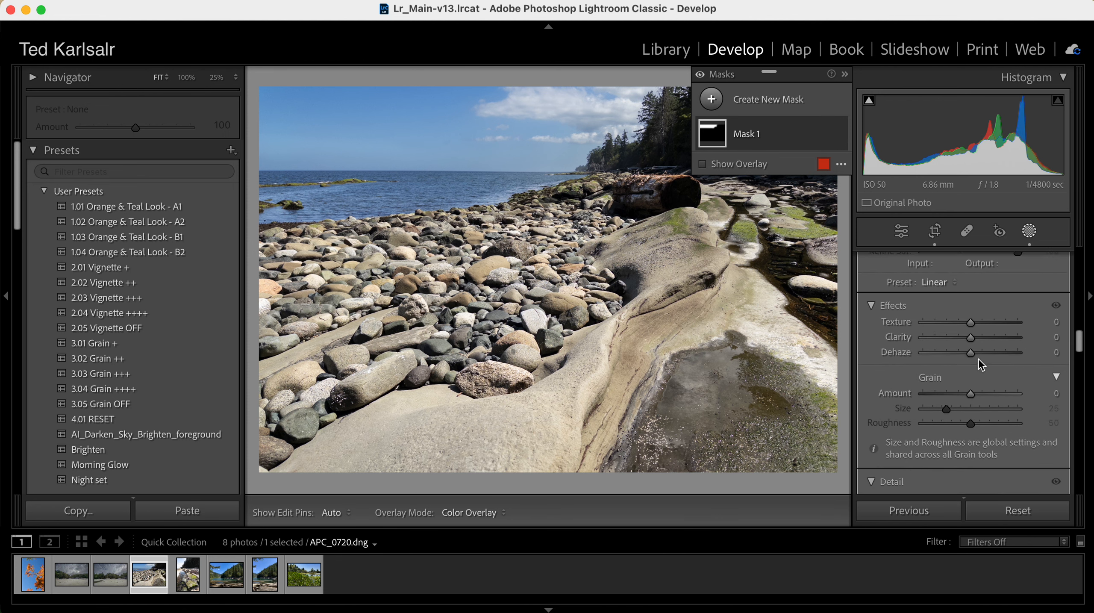
left_click_drag(970, 352, 982, 338)
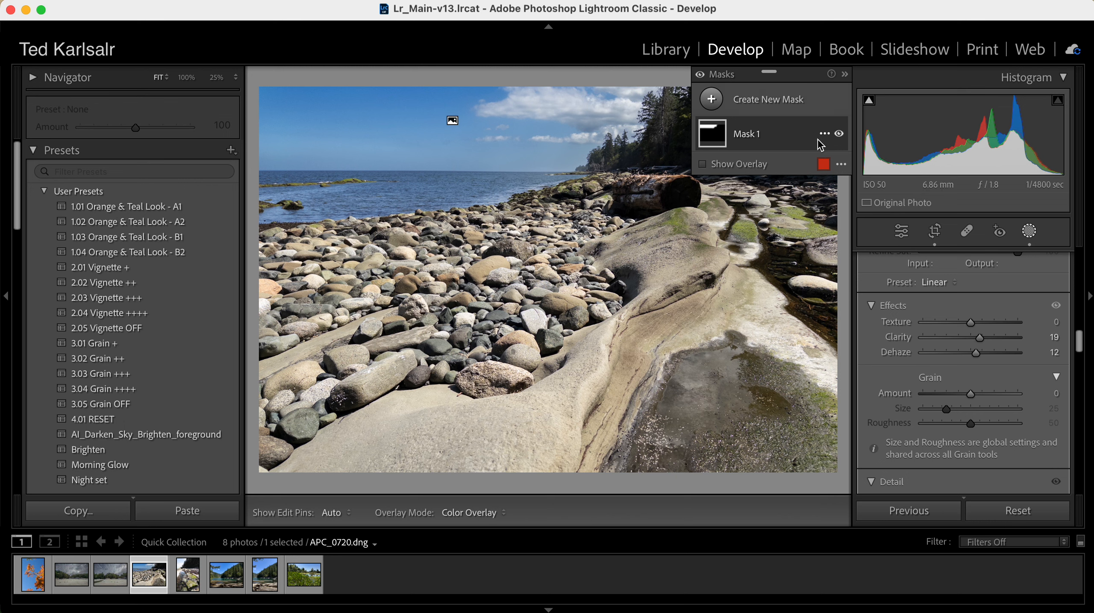
- Duplicate and invert the sky mask to cover the sea, rocks and trees, and keep the inverted mask selected for editing
left_click(825, 134)
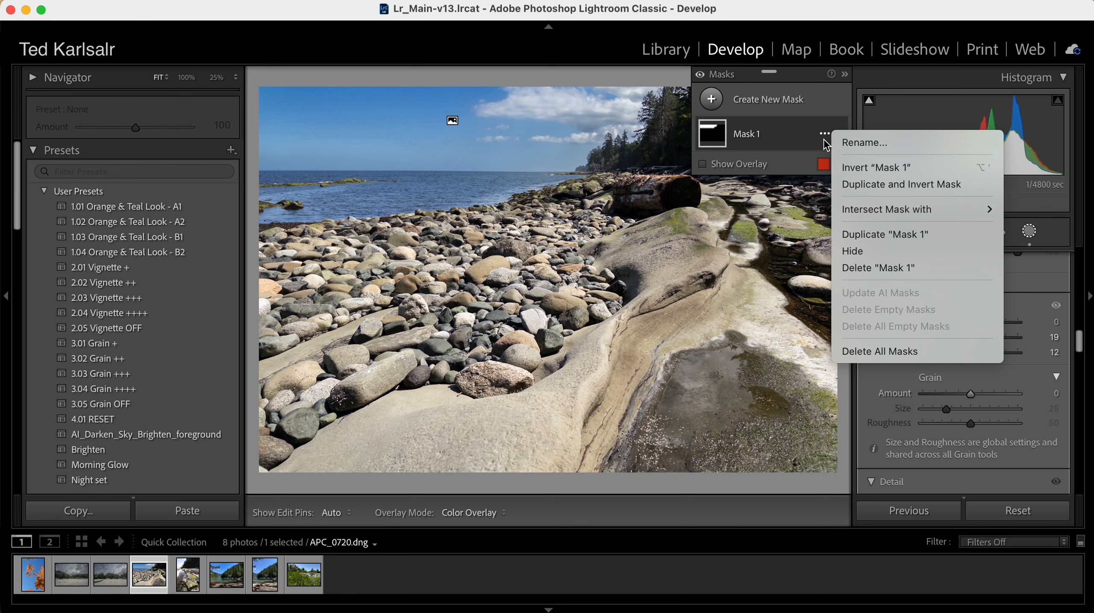
left_click(858, 189)
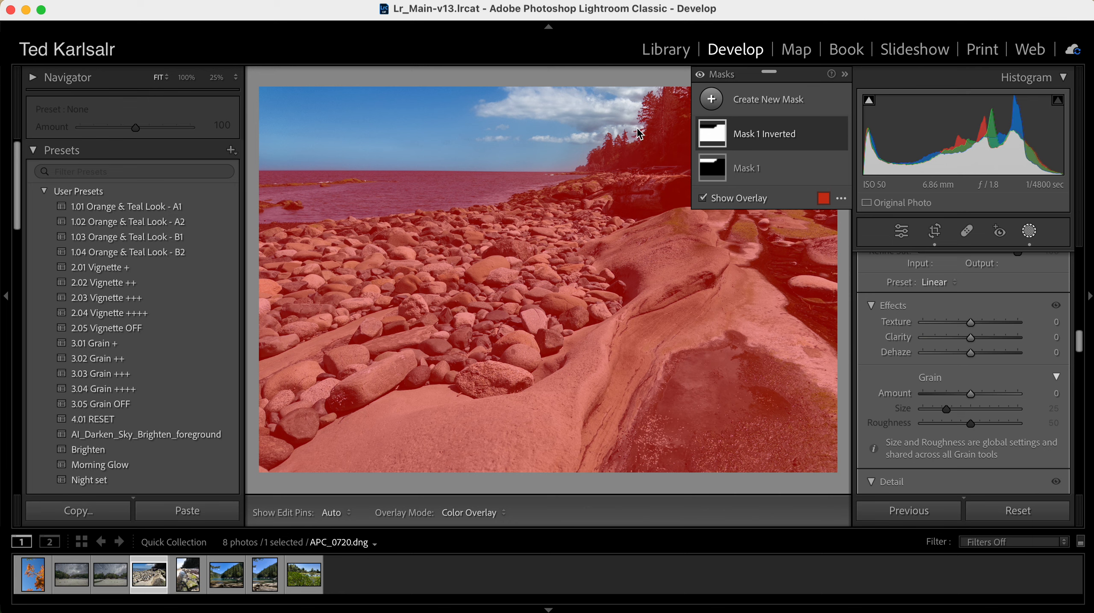
left_click(1029, 232)
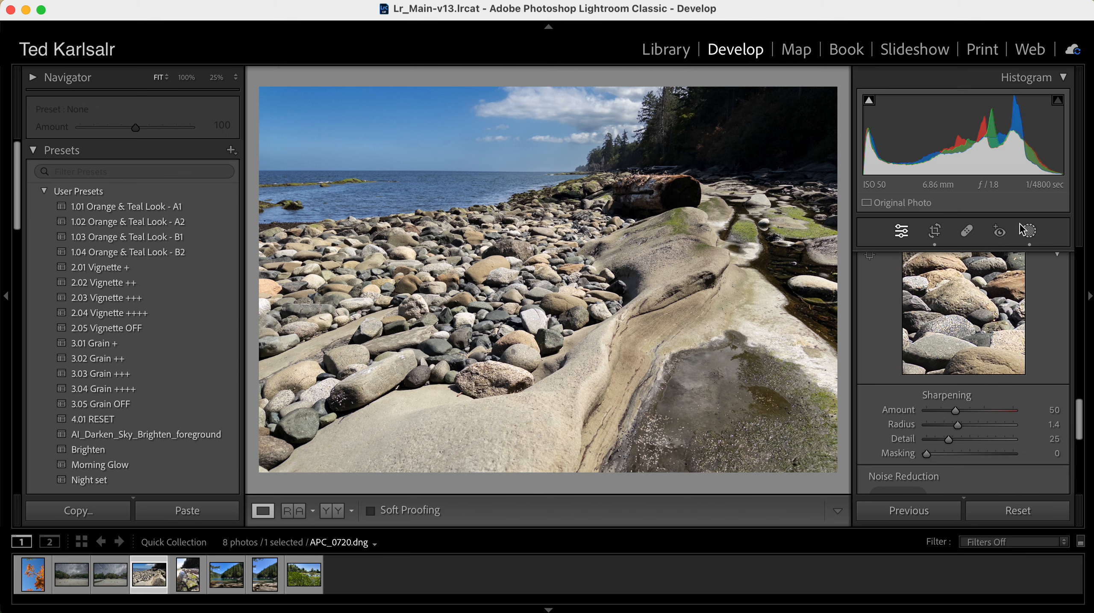
left_click(1030, 232)
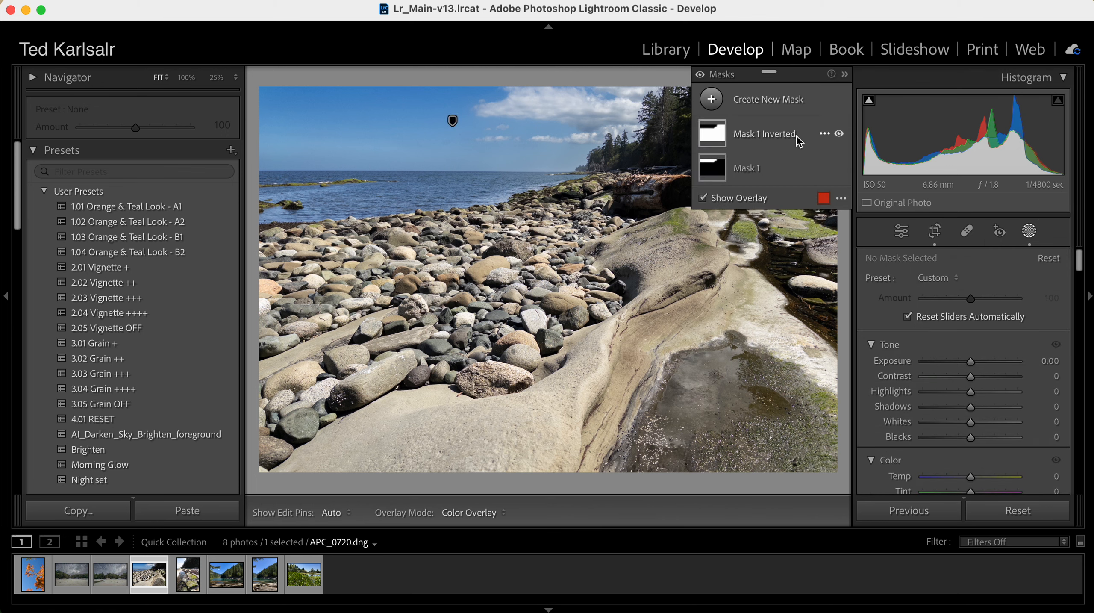
left_click(715, 138)
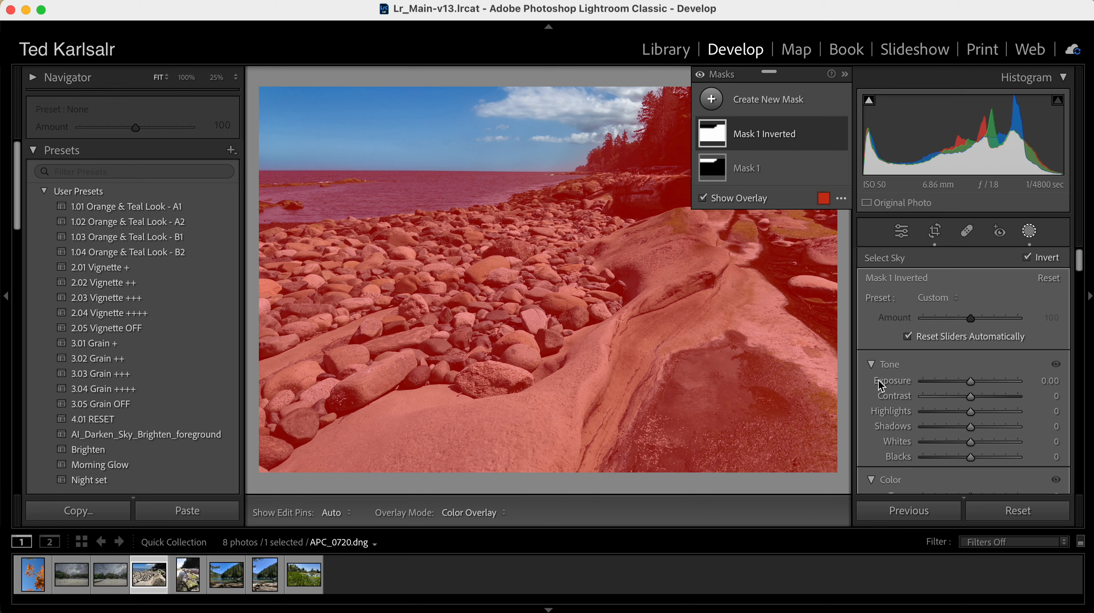
- Set the inverted mask's shadows to 52, whites to 25 and texture to 27
scroll(1081, 267, "down", 3)
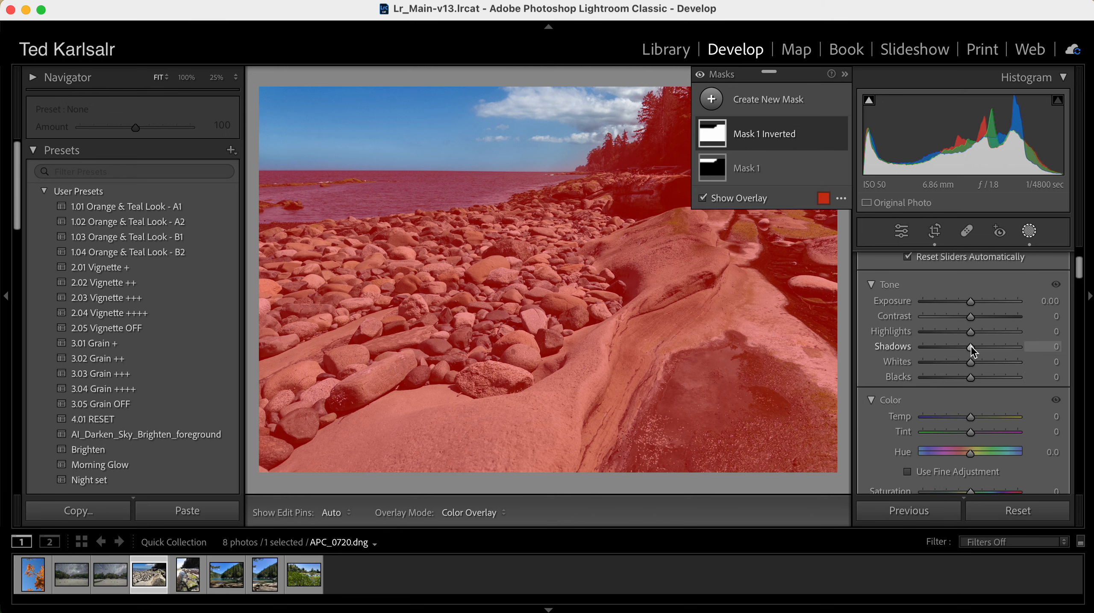
mouse_move(973, 351)
left_mouse_down()
mouse_move(1001, 350)
mouse_move(983, 363)
left_mouse_up()
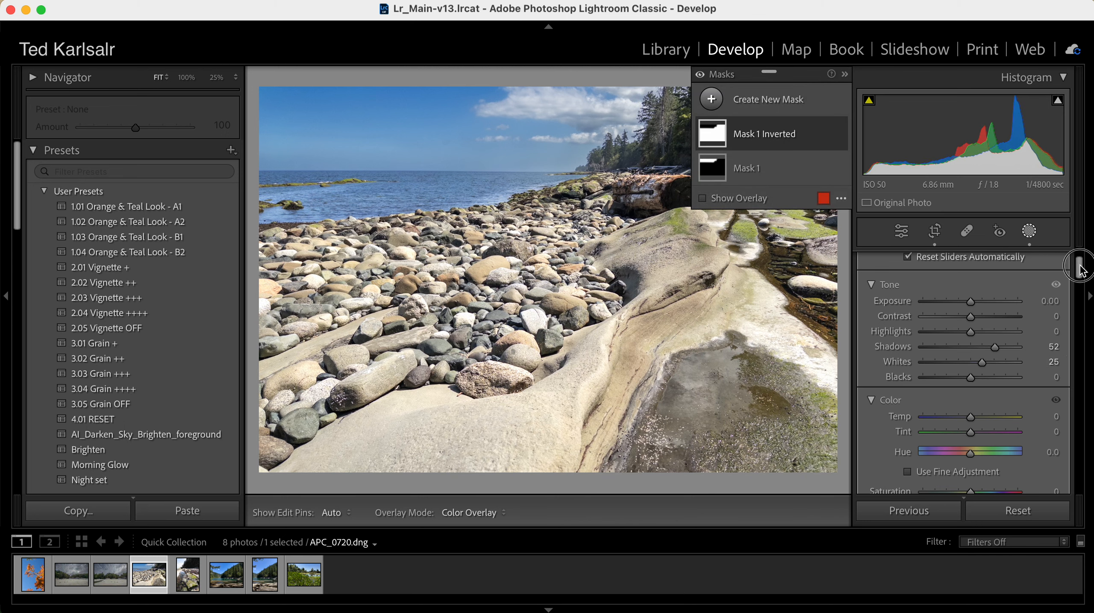
left_click_drag(1080, 270, 1080, 356)
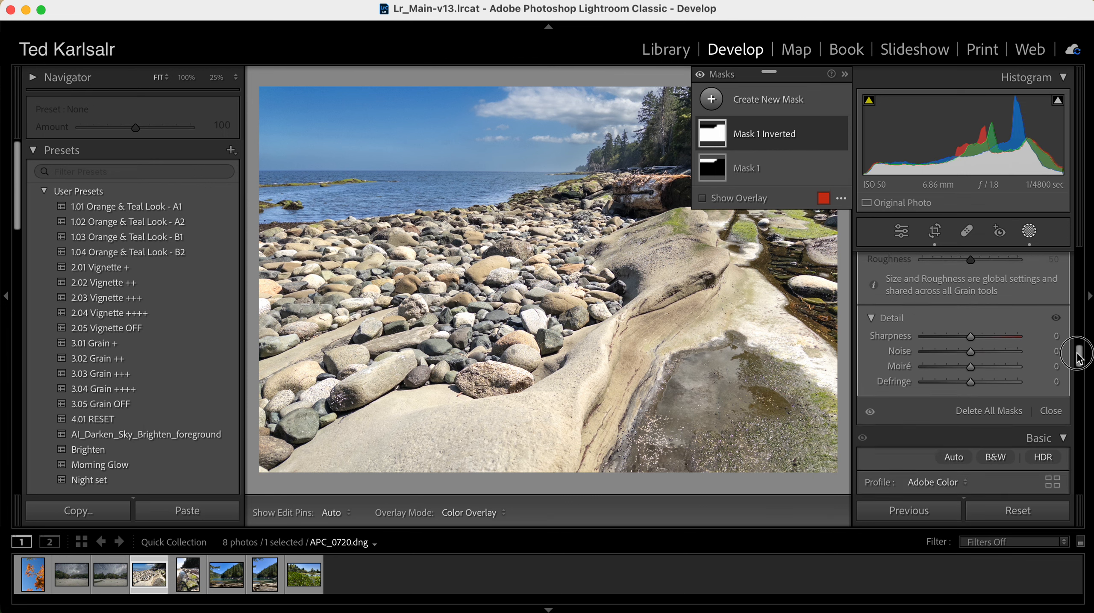
scroll(979, 344, "up", 8)
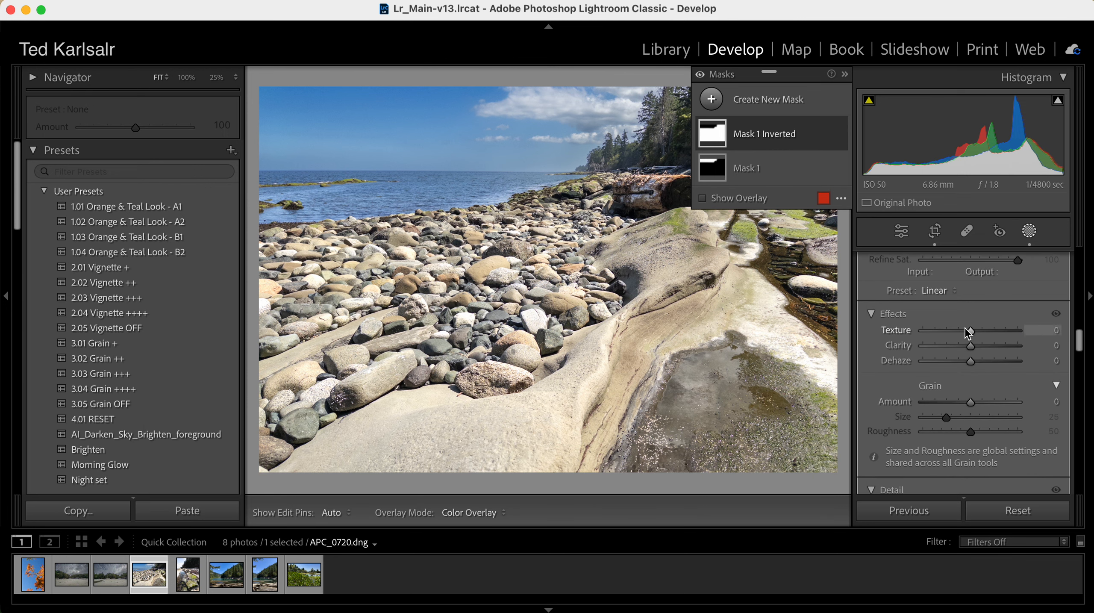
left_click_drag(966, 329, 986, 331)
left_click_drag(985, 330, 983, 330)
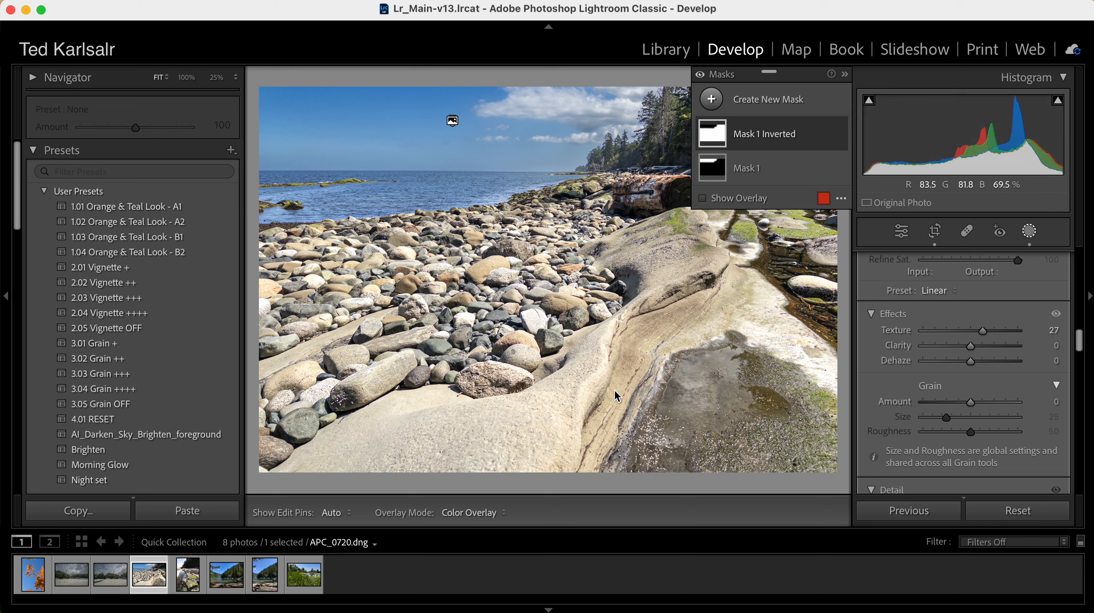
- Add a Background mask to the rocky shore photo
left_click(712, 101)
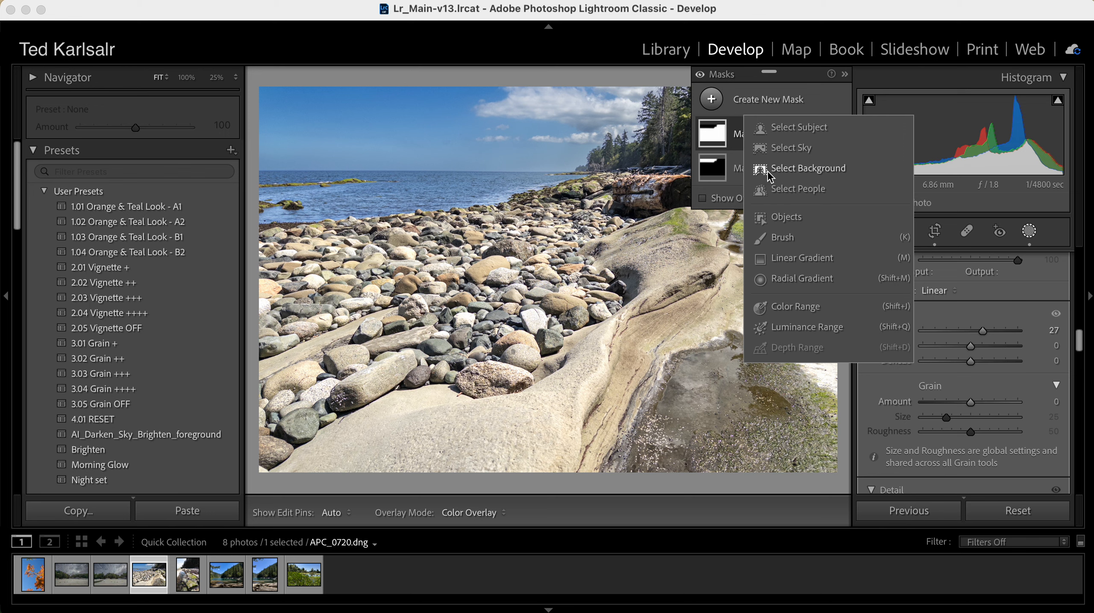
left_click(772, 175)
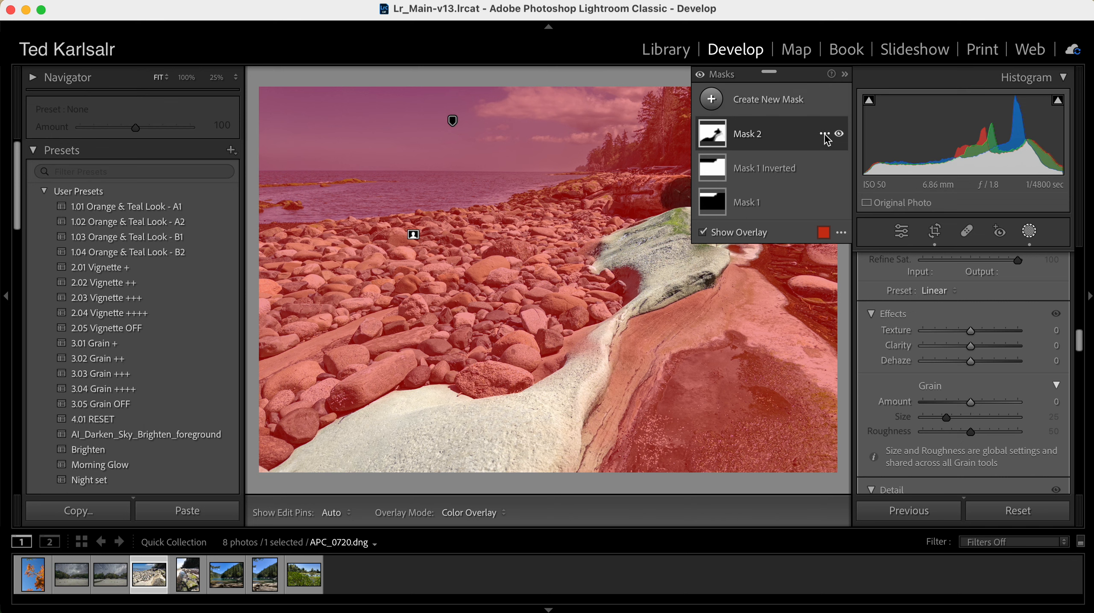
- Invert the Background mask onto the foreground rock, then set its texture and clarity to 29 and its exposure to -0.42
left_click(824, 134)
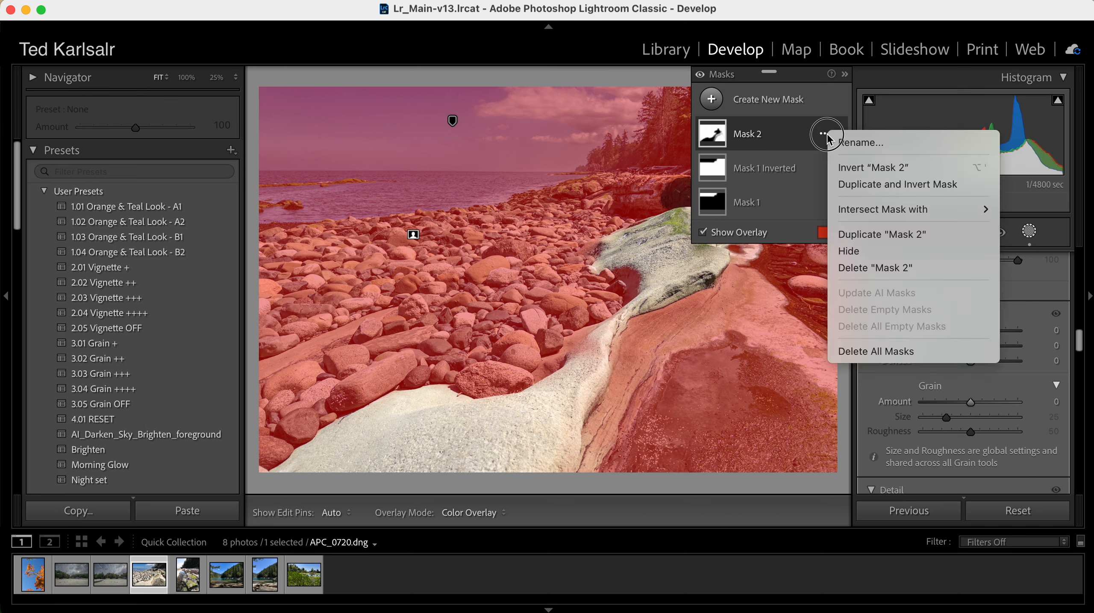
left_click(848, 168)
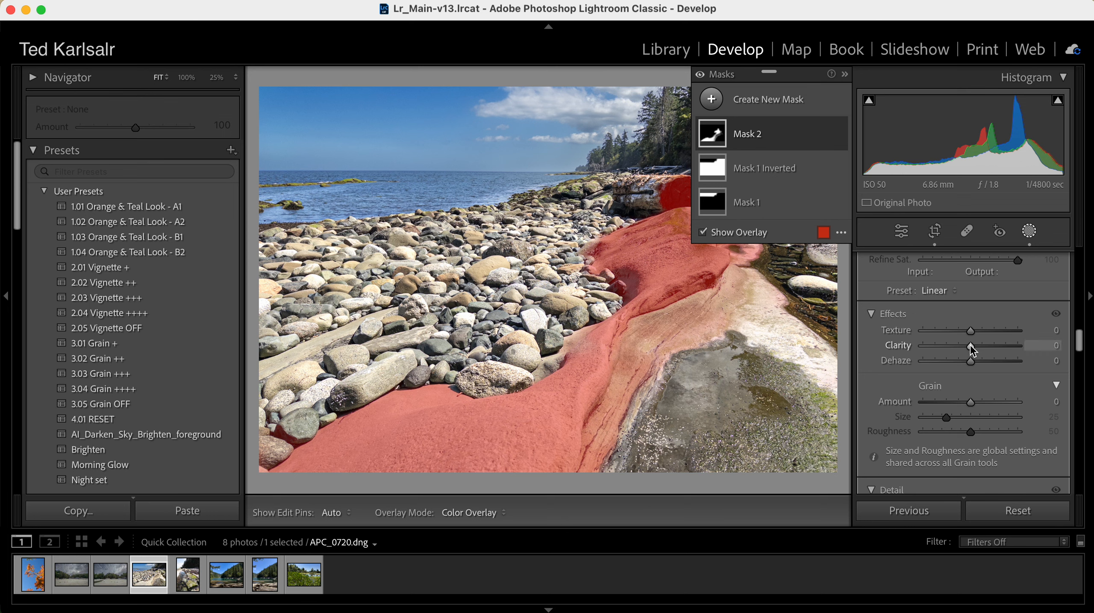
left_click_drag(972, 349, 986, 331)
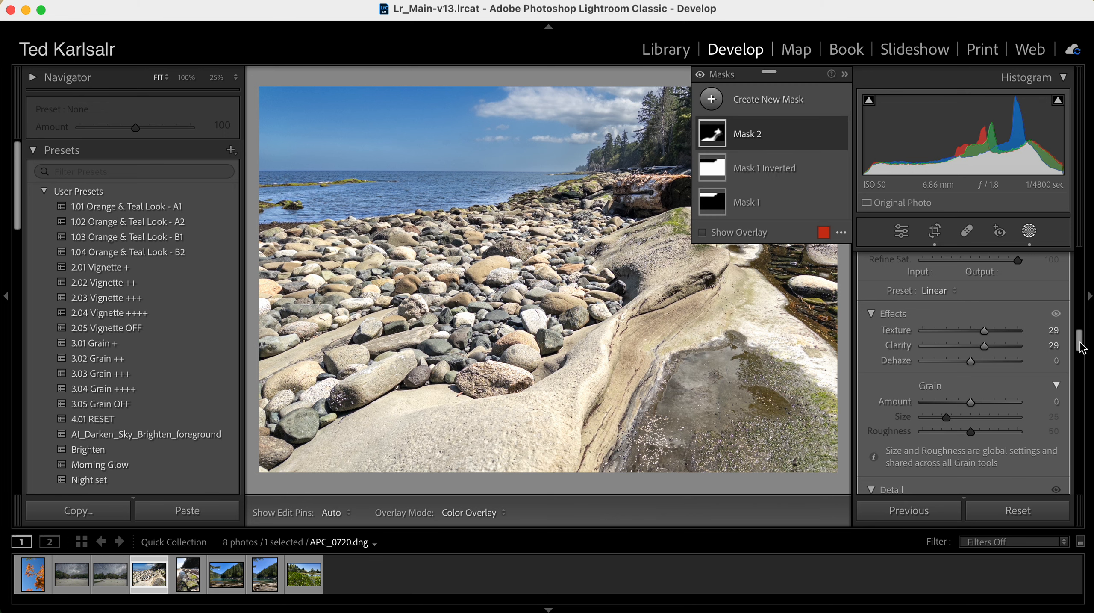
left_click_drag(1081, 346, 1081, 262)
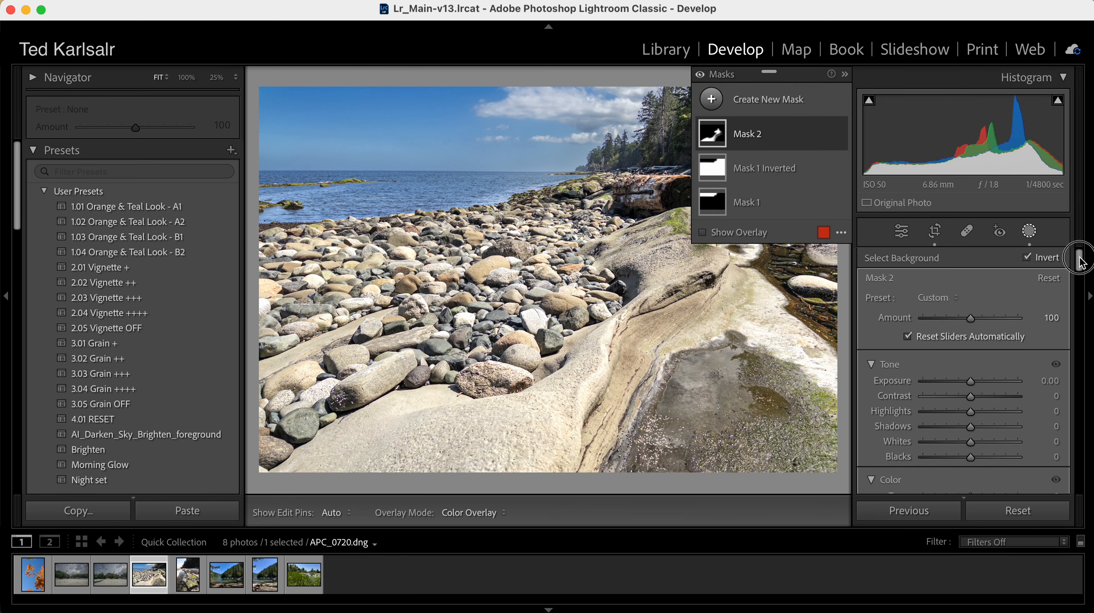
left_click_drag(973, 384, 966, 384)
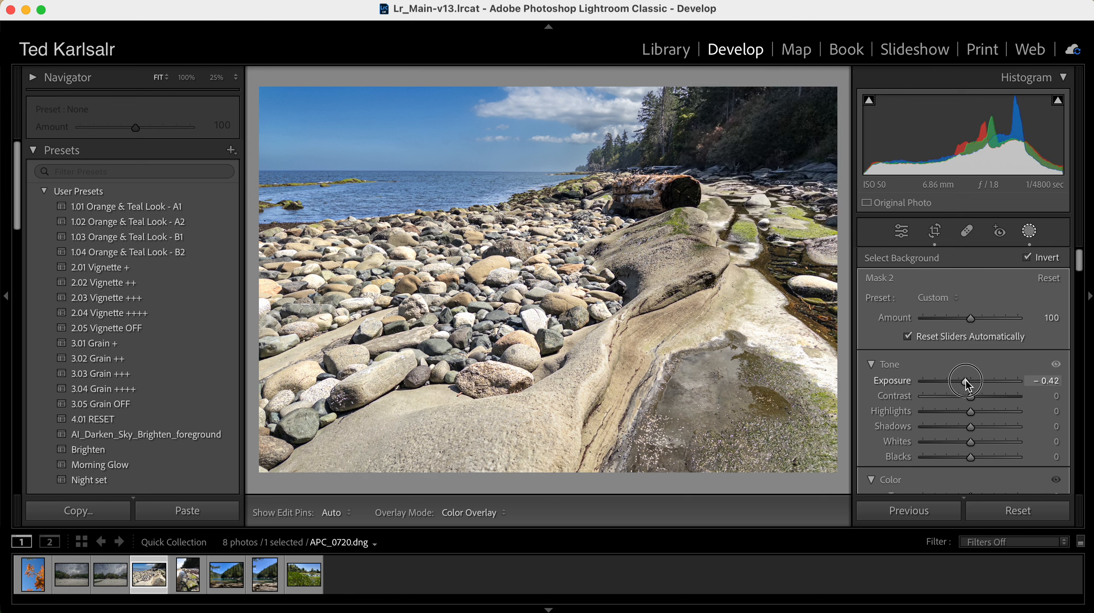
left_click(1029, 231)
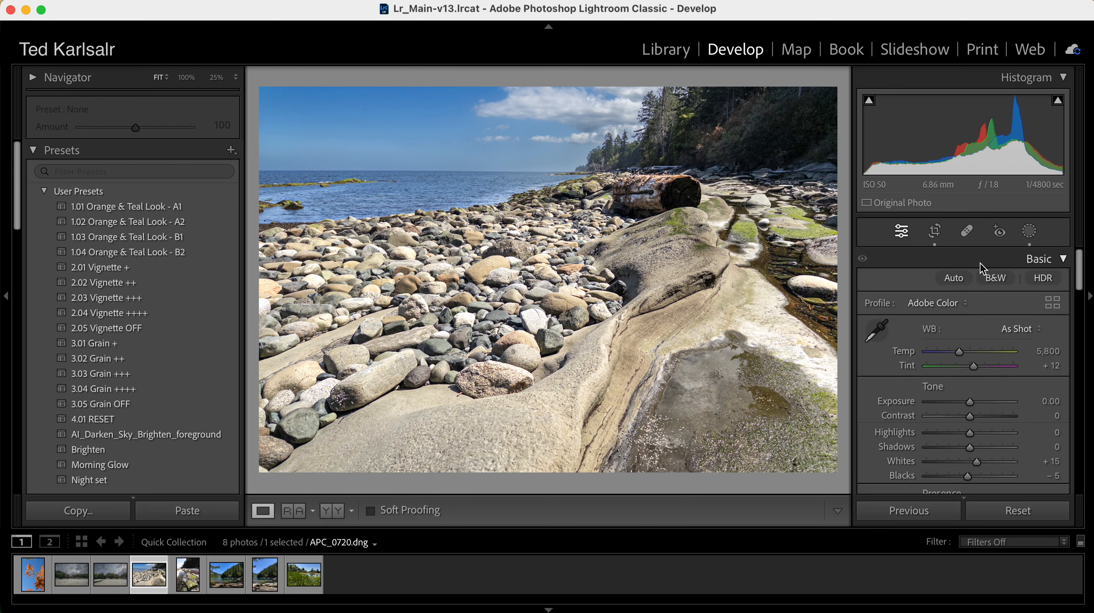
- Compare the rocky shore photo before and after its mask adjustments
key("backslash")
key("backslash")
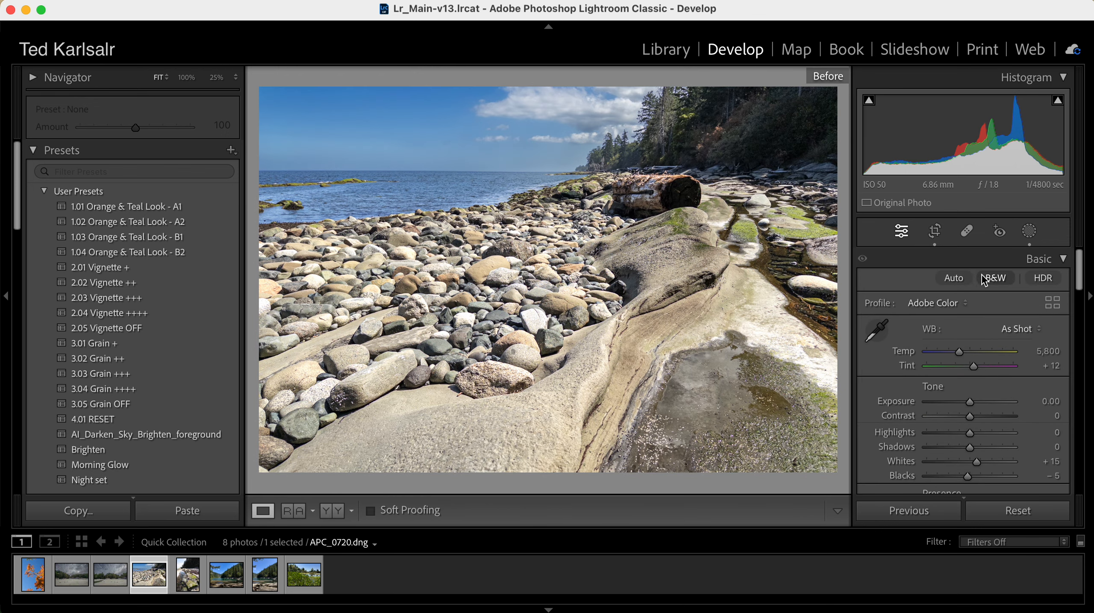
key("backslash")
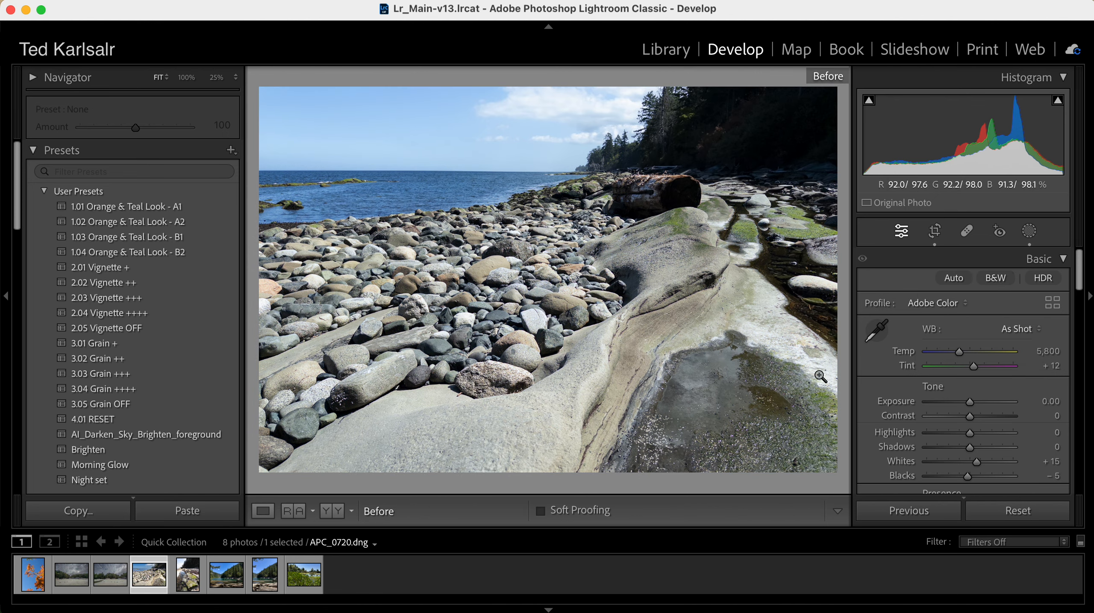
key("backslash")
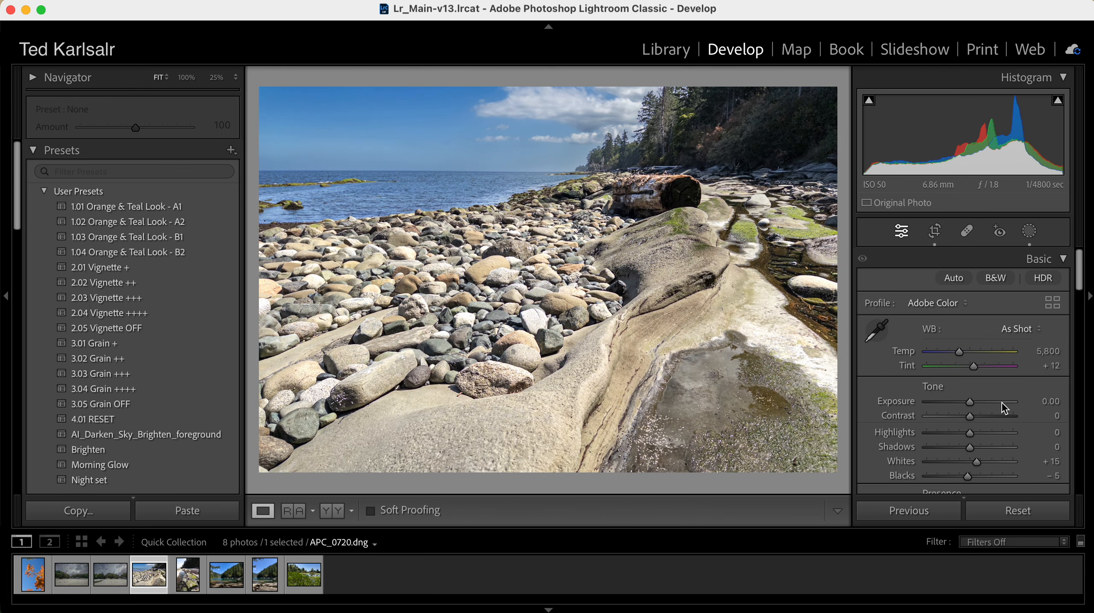
scroll(1034, 144, "right", 5)
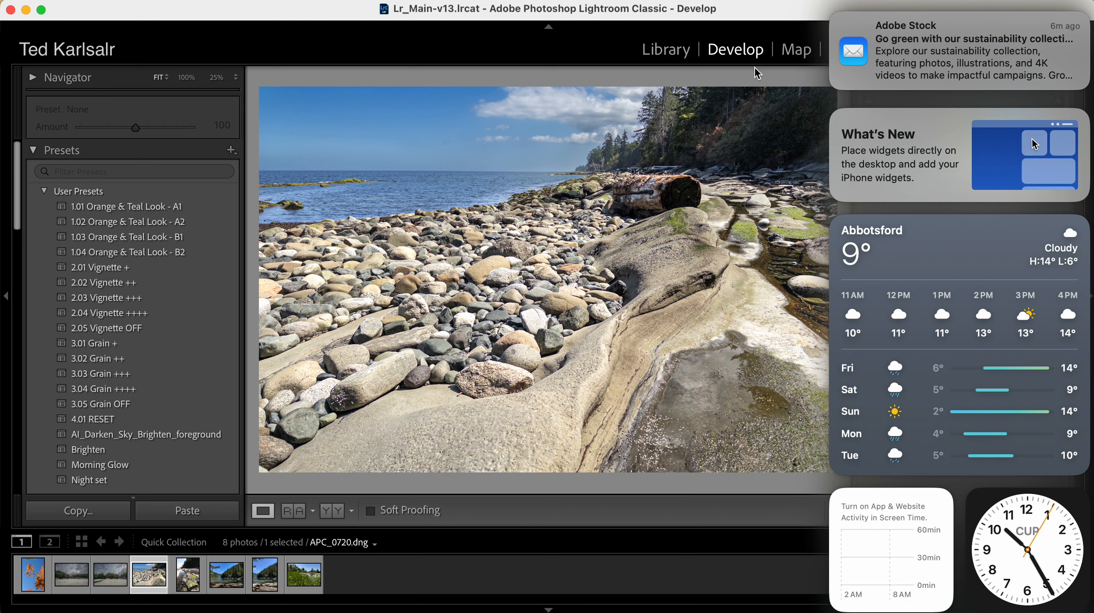
left_click(764, 10)
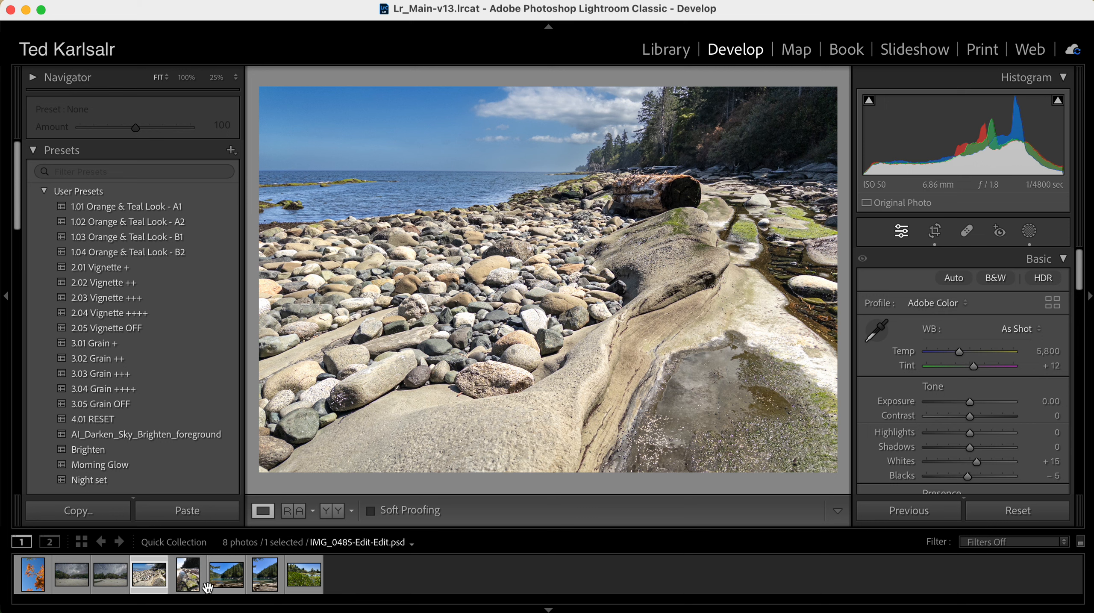
left_click(189, 579)
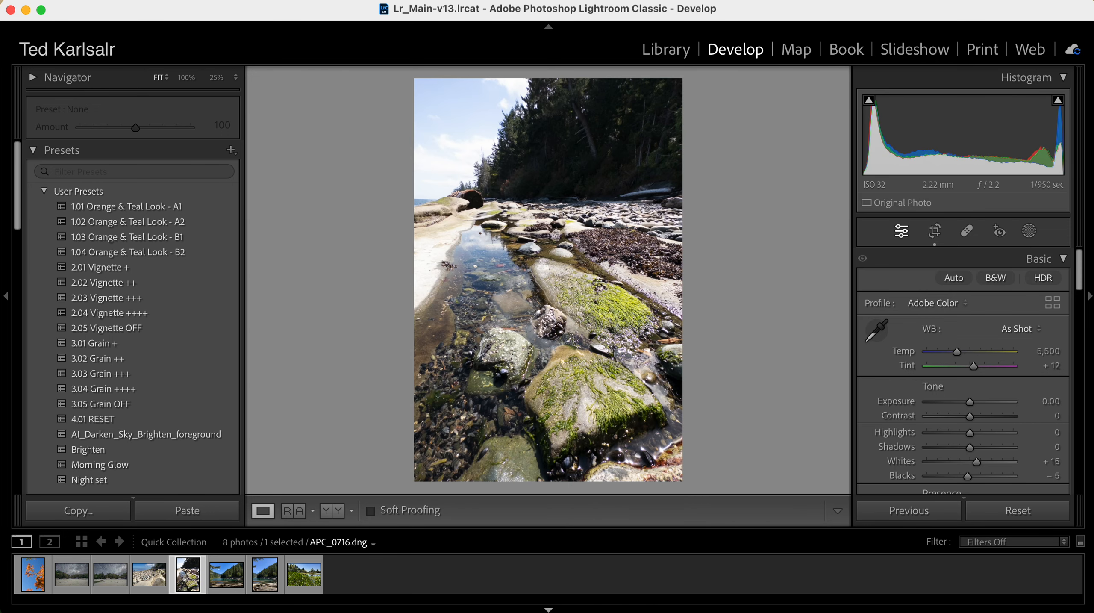
left_click(149, 580)
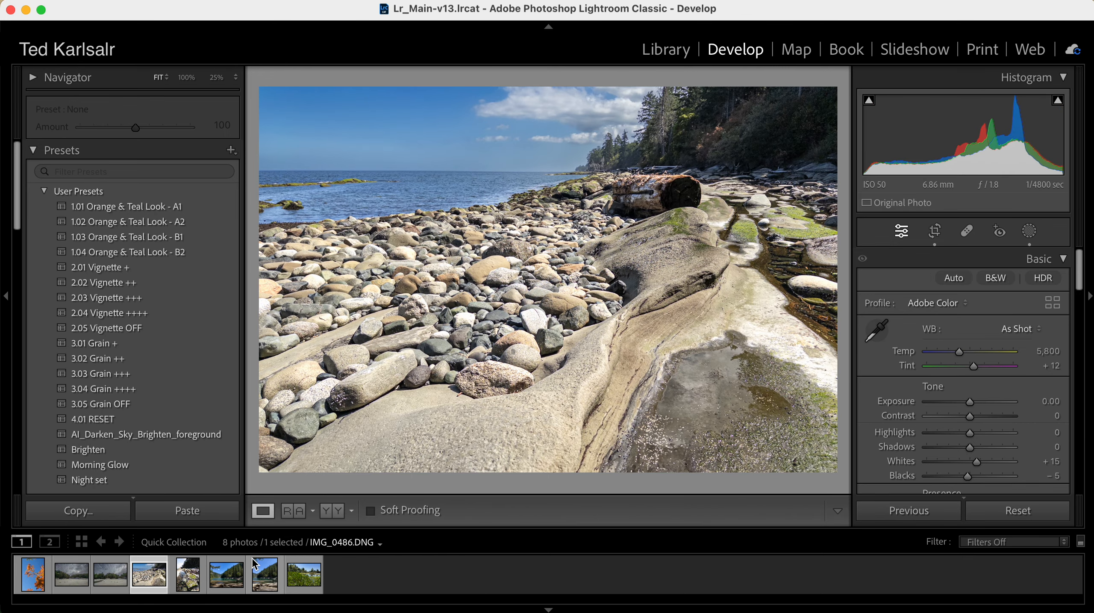
- Create a develop preset from the rocky shore photo named AI_DarkenSky in User Presets, with Masking and all three masks included
left_click(231, 150)
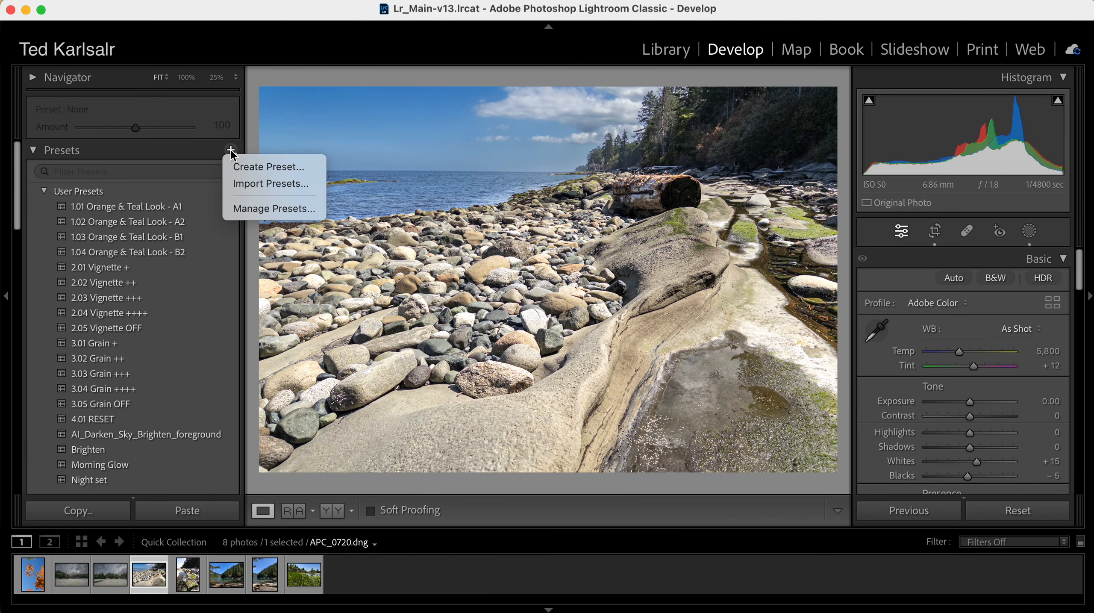
left_click(247, 171)
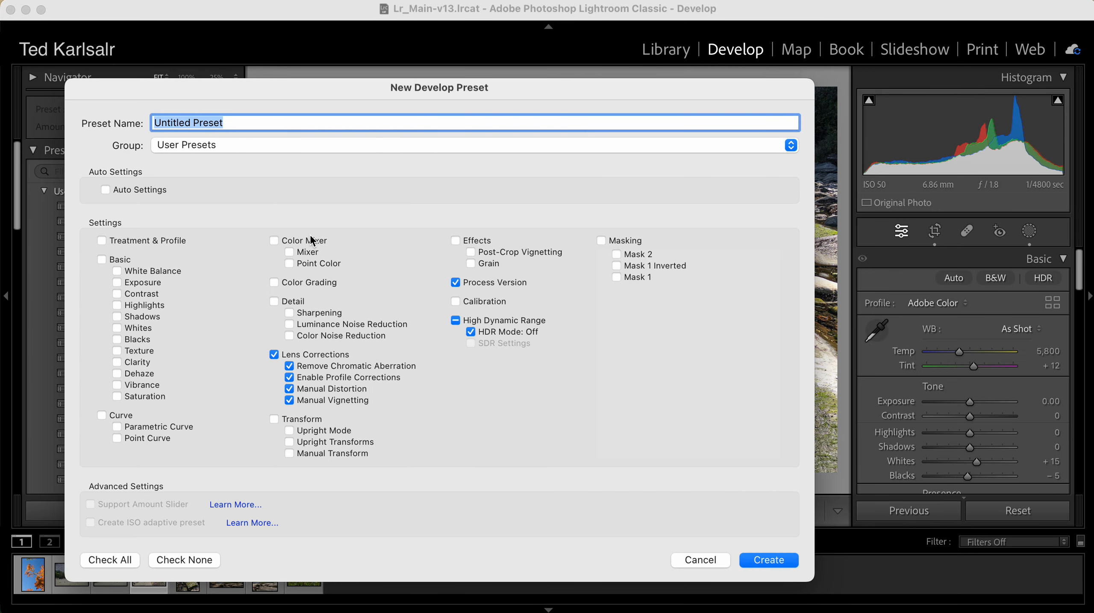
type("AI_DarkenSky")
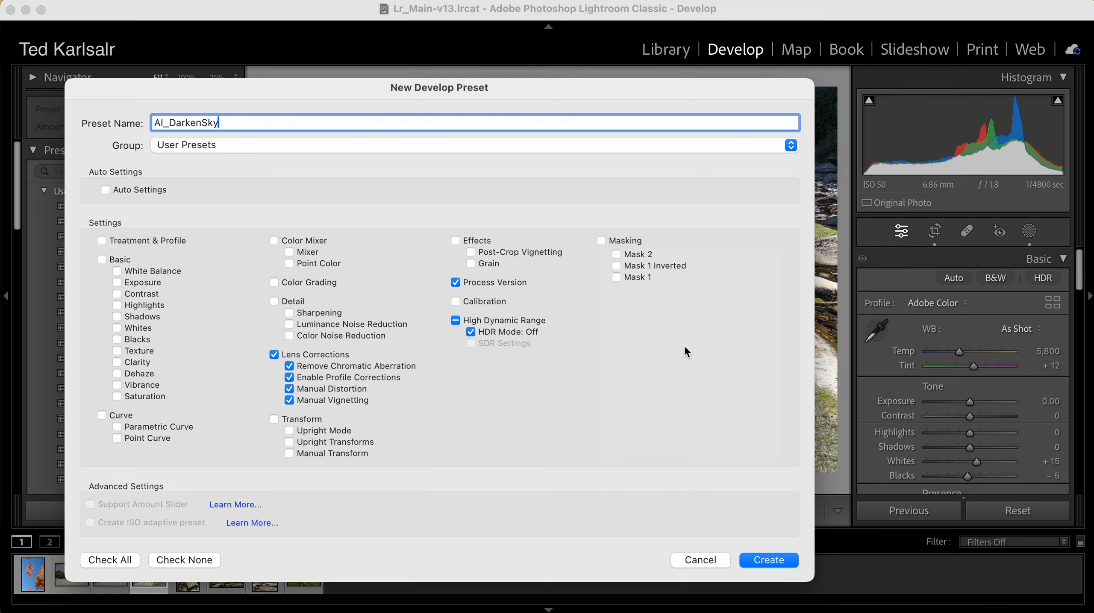
left_click(601, 240)
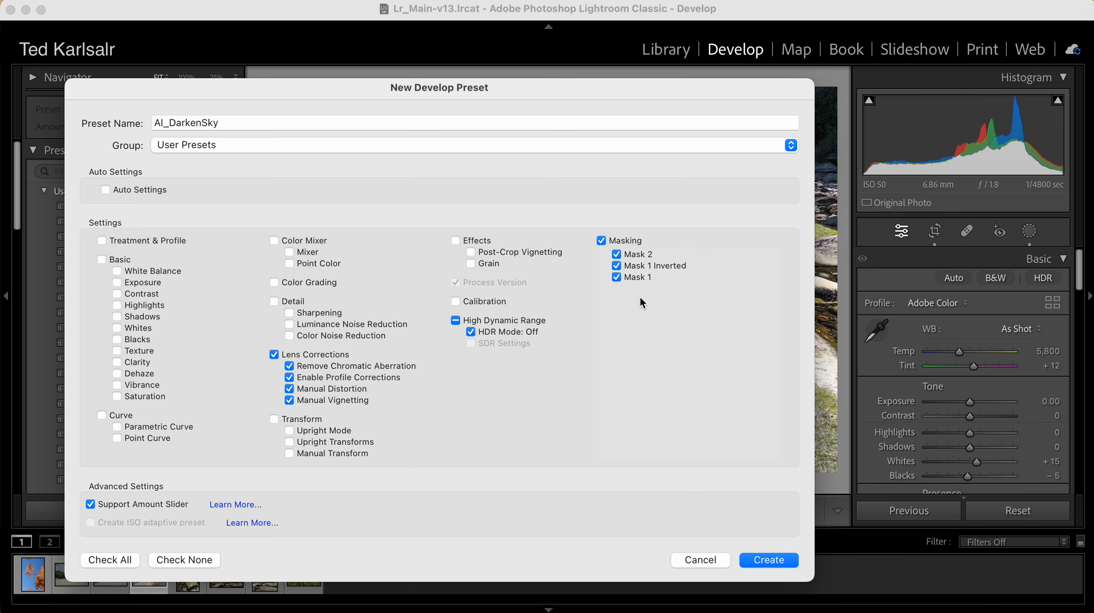
left_click(775, 564)
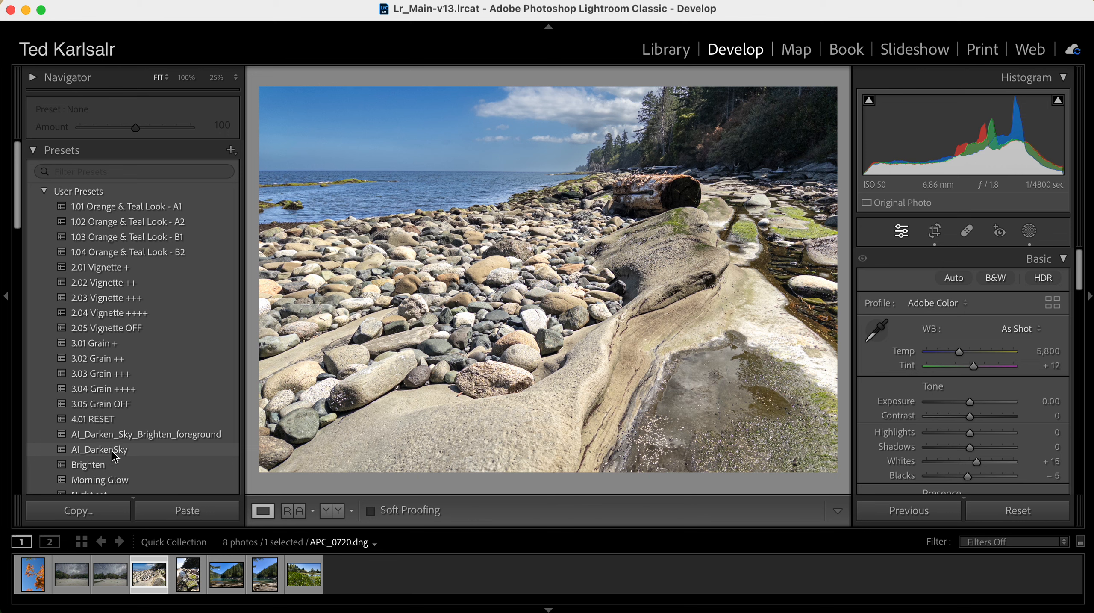
- Apply the AI_DarkenSky preset to the portrait photo of mossy rocks, APC_0716.dng
left_click(196, 584)
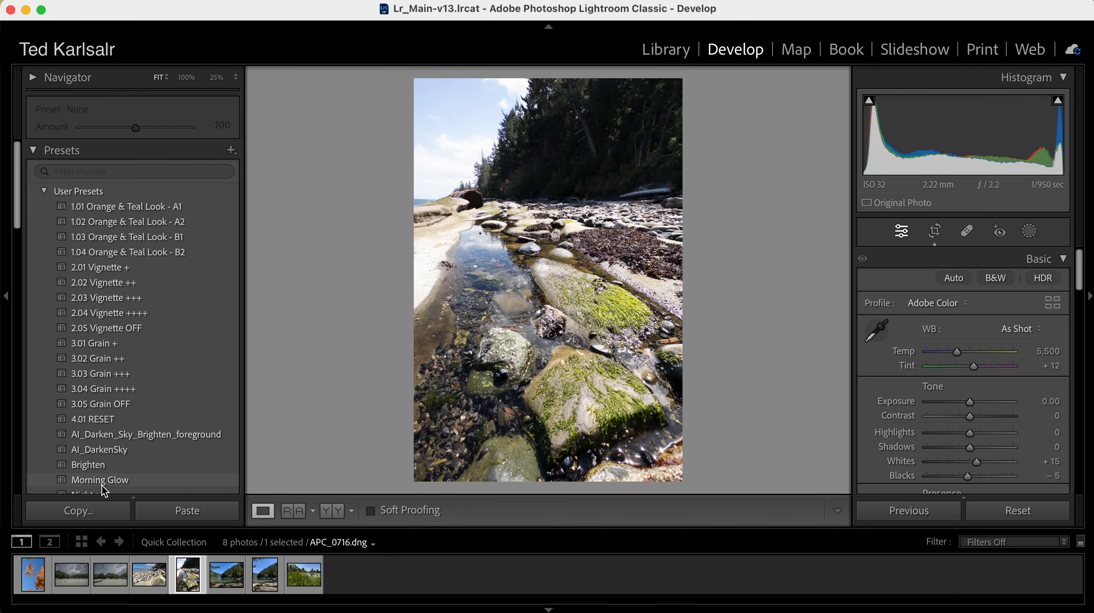
left_click(110, 449)
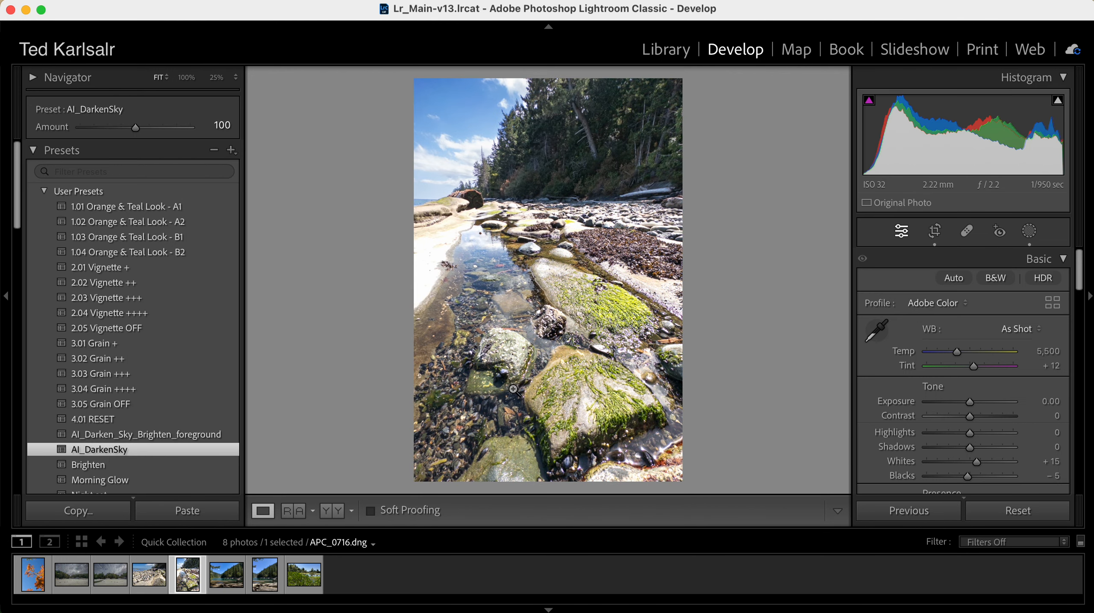
- Examine which areas of the mossy rocks photo the sky, inverted sky and Background masks cover
left_click(1029, 233)
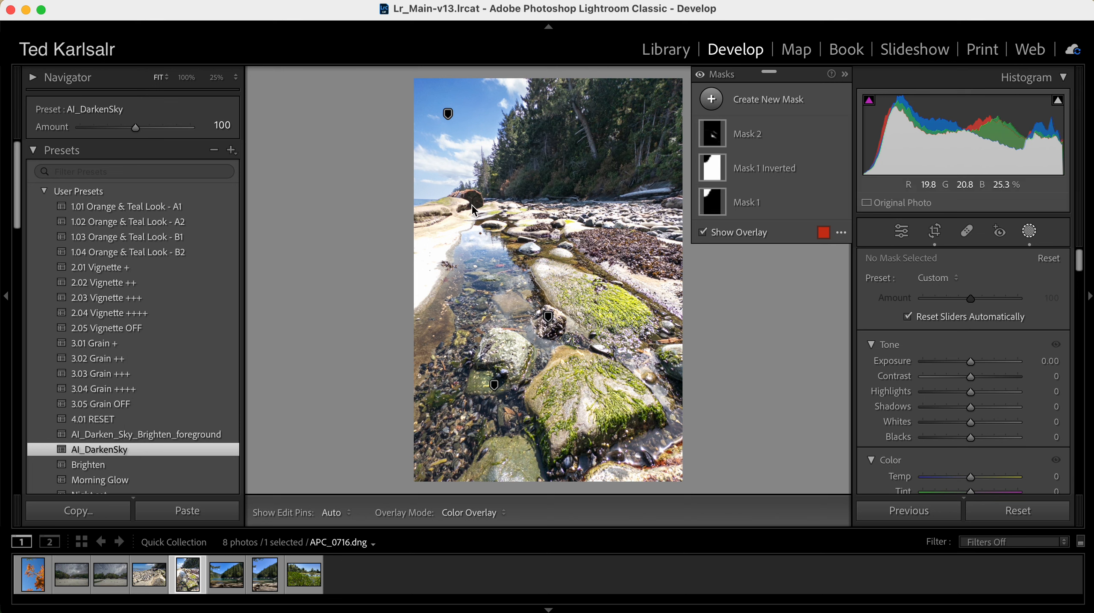
left_click(713, 210)
key("o")
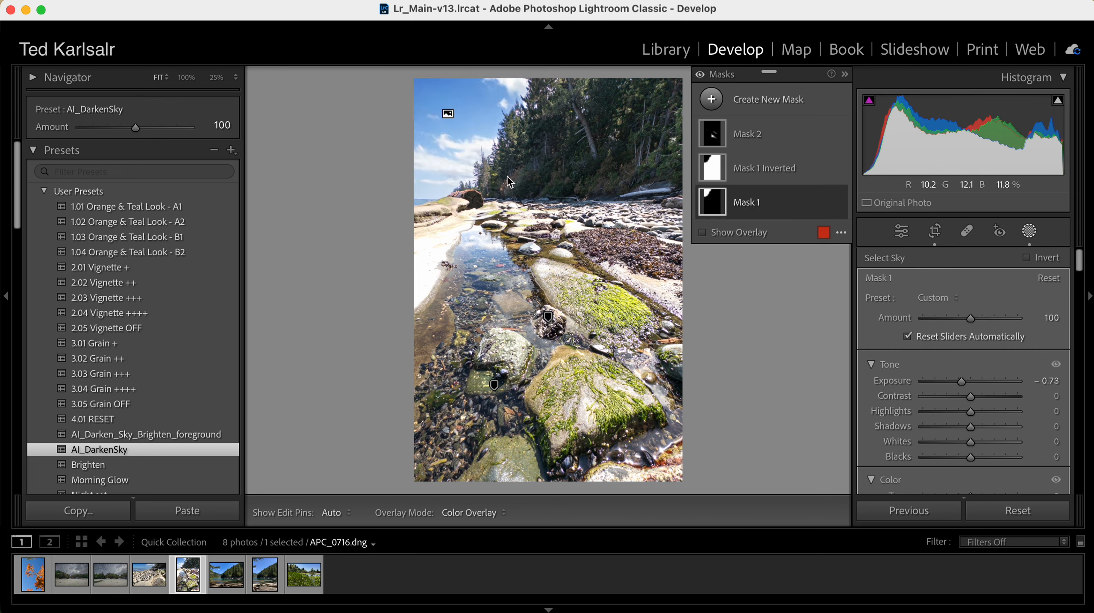
mouse_move(717, 210)
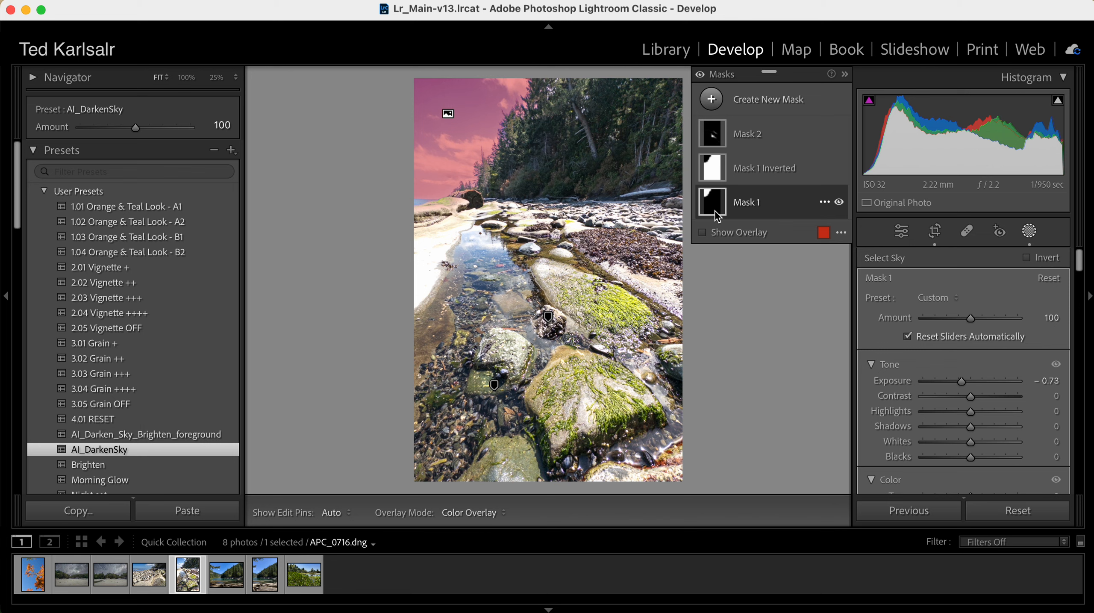
mouse_move(721, 176)
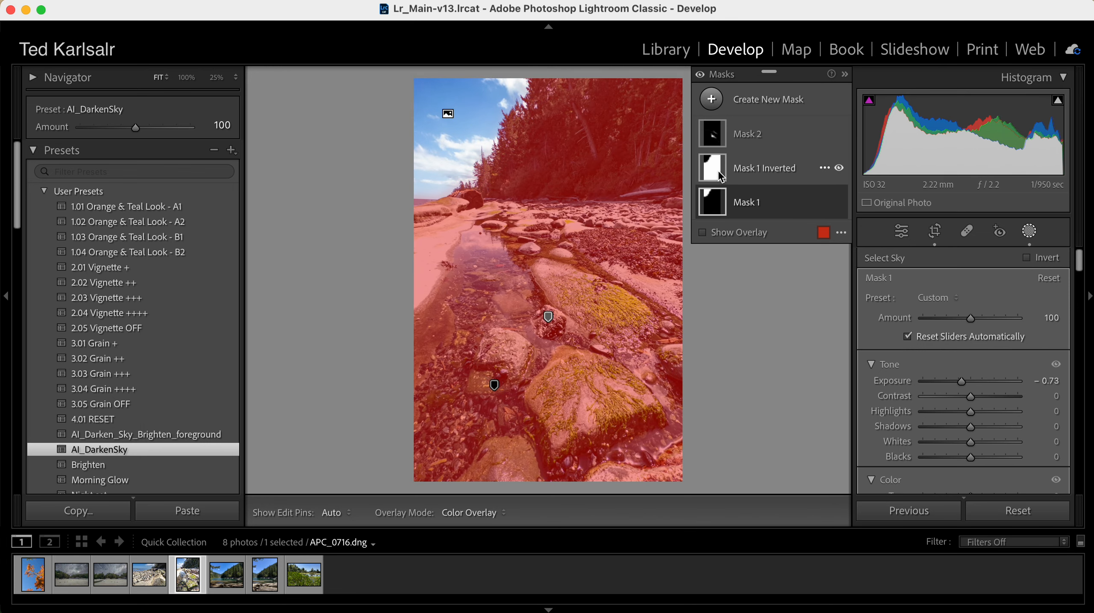
mouse_move(715, 139)
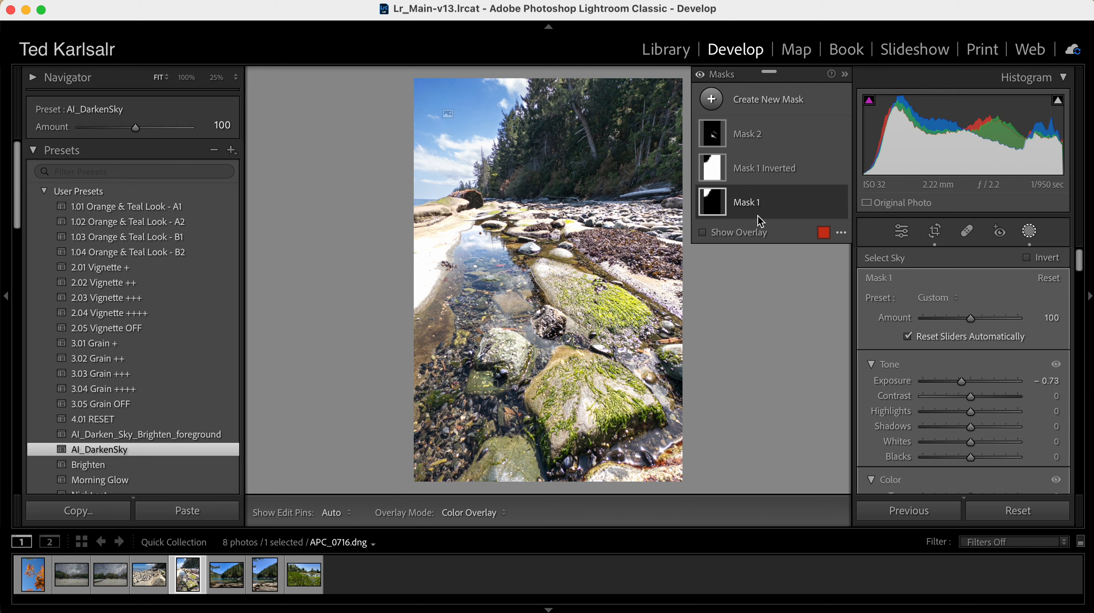
- Set the inverted sky mask's exposure to -0.46 and highlights to -40 on the mossy rocks photo
left_click(713, 168)
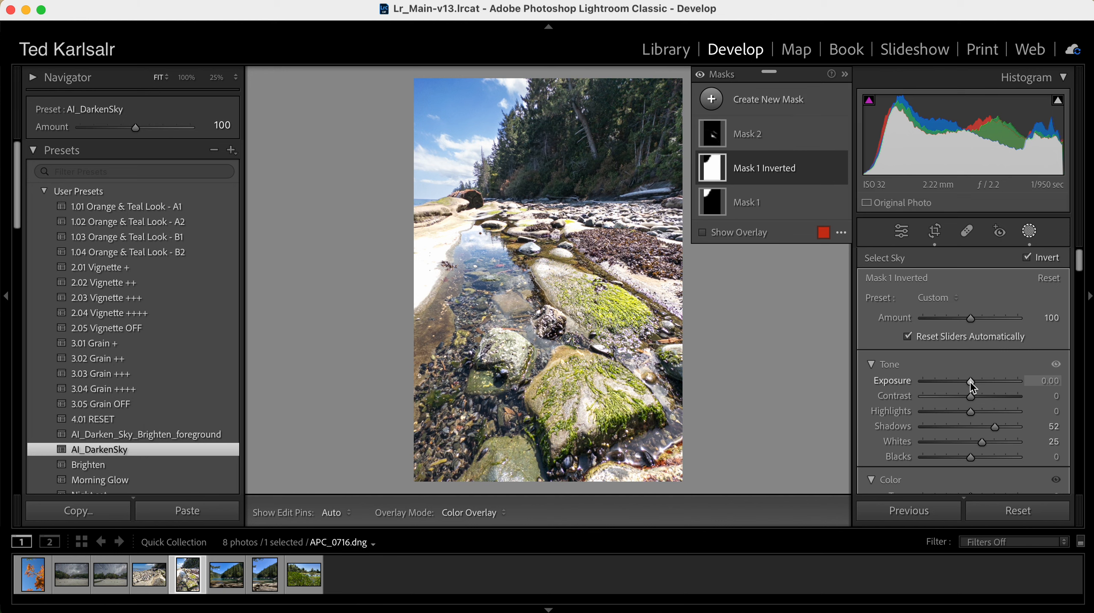
left_click_drag(971, 386, 950, 422)
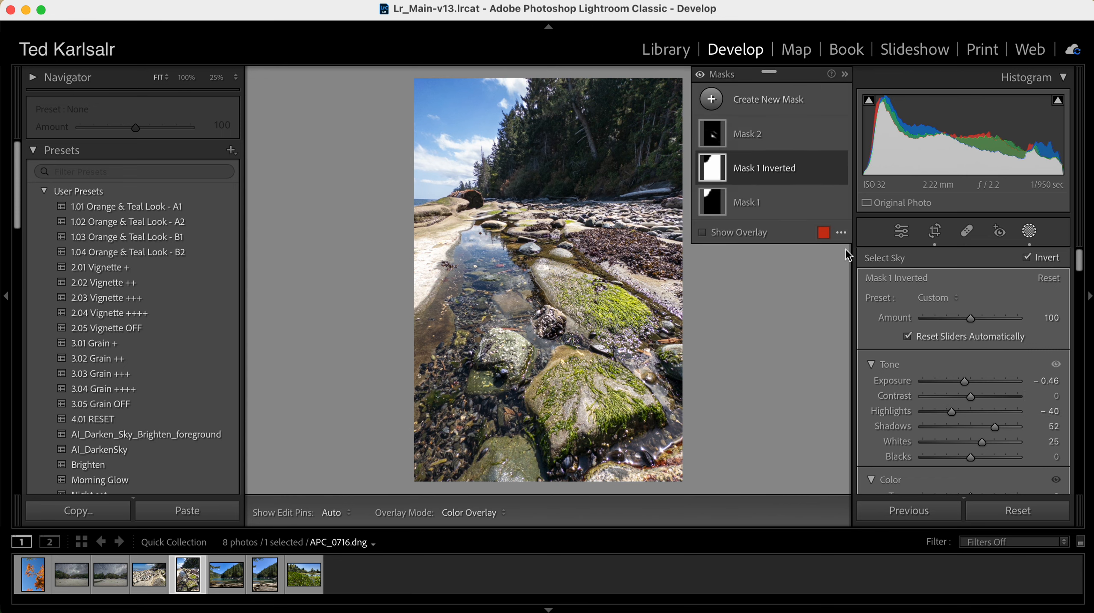
left_click(1030, 232)
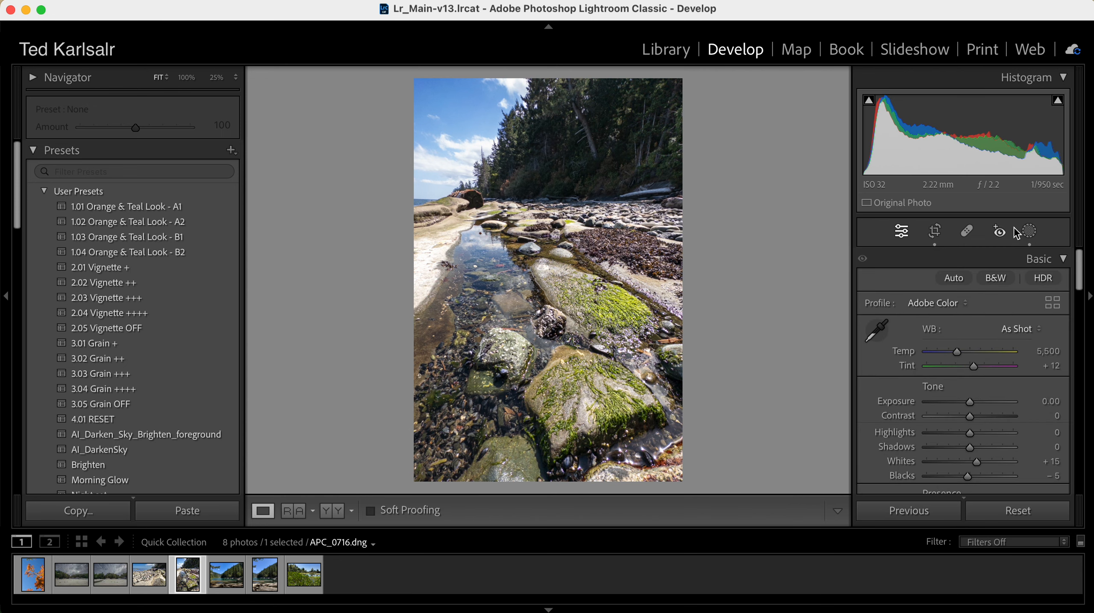
- Compare the mossy rocks photo before and after the preset and mask adjustments
key("backslash")
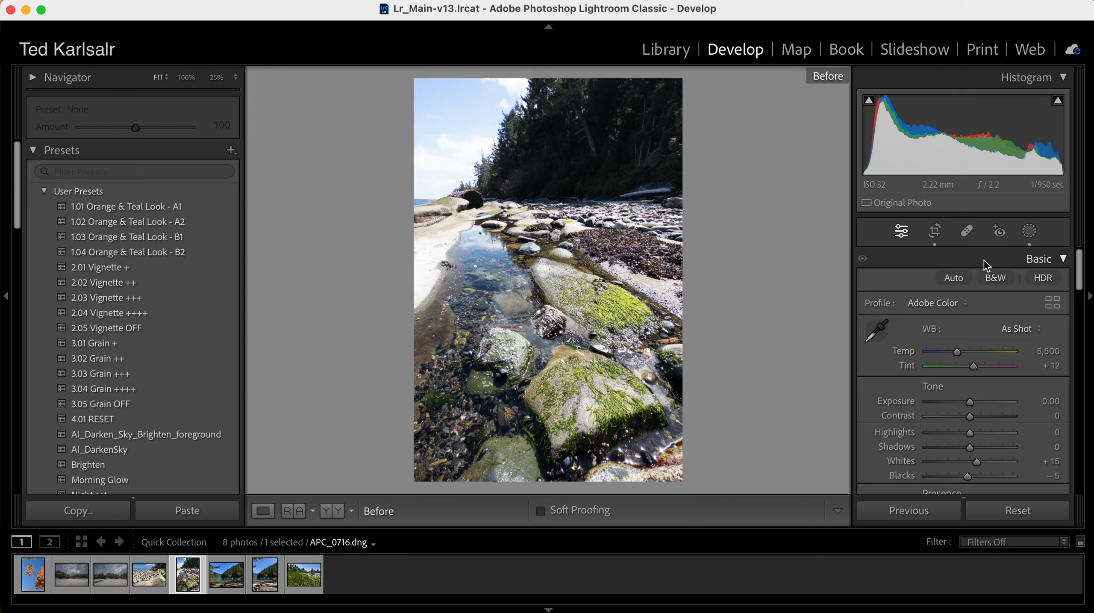
key("backslash")
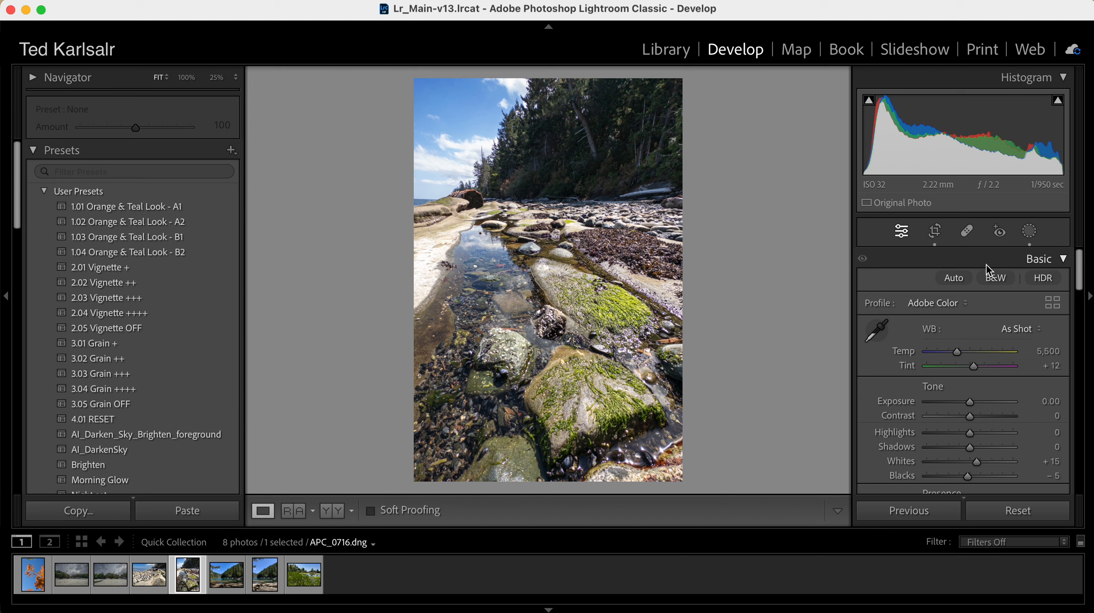
key("backslash")
key("backslash")
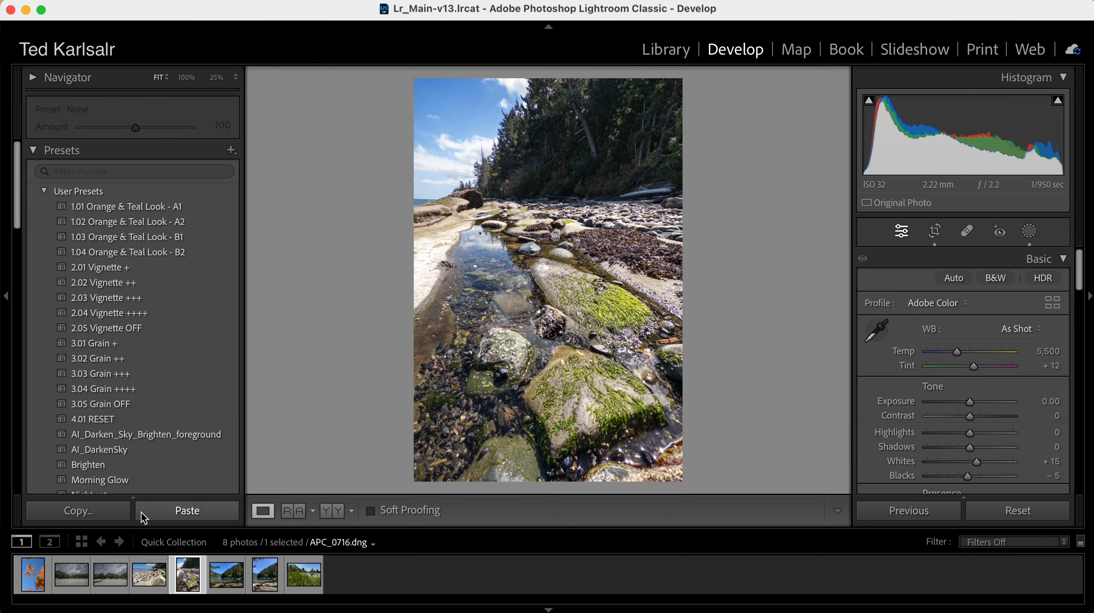
- Set the highlights to -54, shadows to +64 and whites to +21 on the lake photo with driftwood, IMG_0485-Edit-Edit.psd
left_click(227, 585)
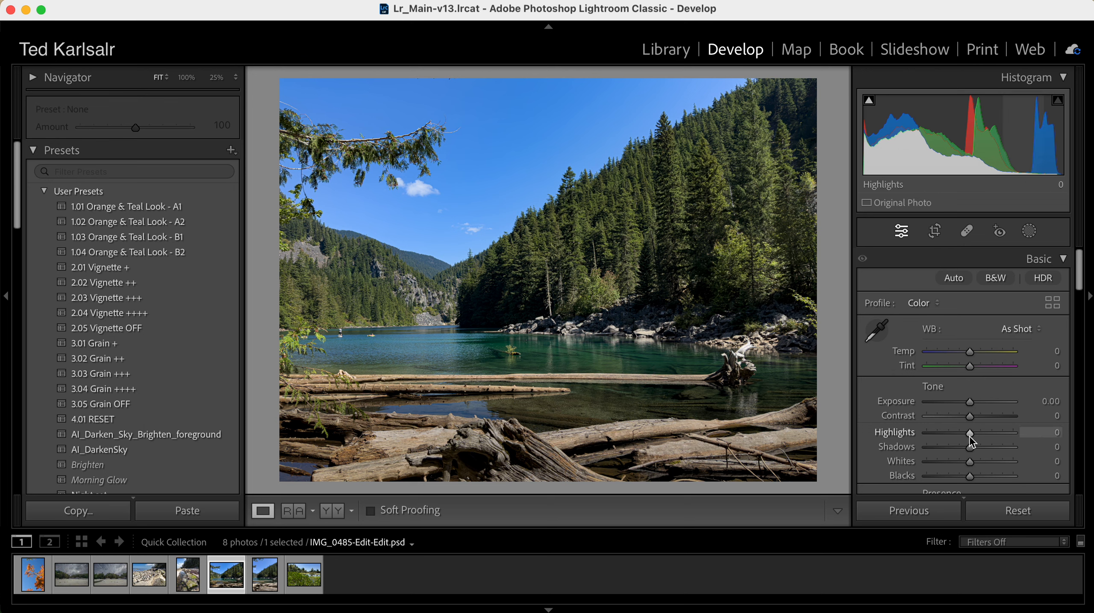
mouse_move(970, 438)
left_mouse_down()
mouse_move(958, 441)
mouse_move(994, 449)
mouse_move(953, 434)
left_mouse_up()
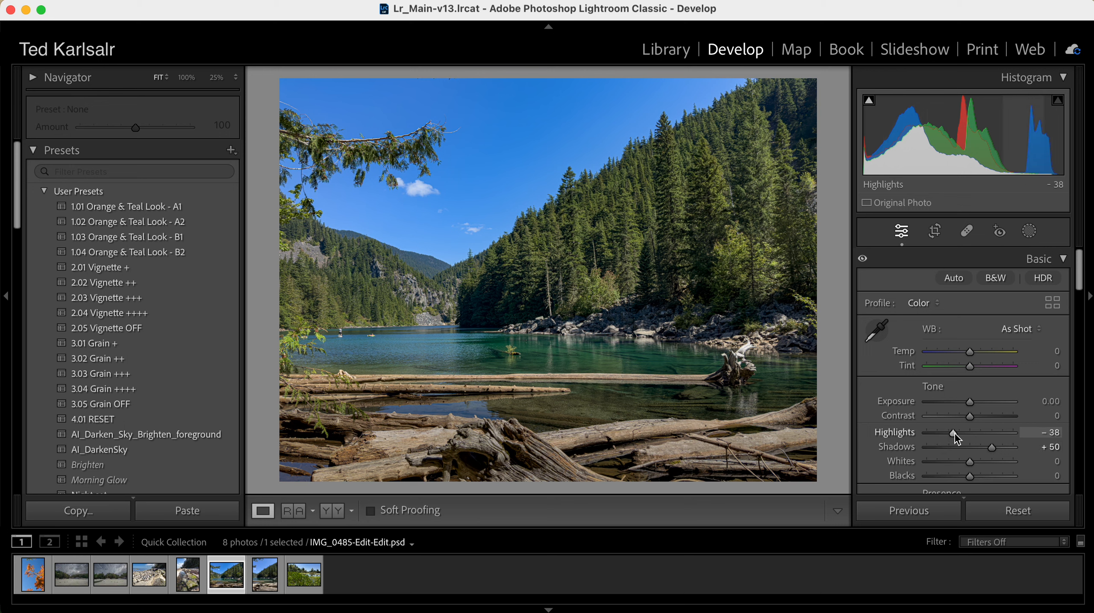
left_click_drag(955, 435, 979, 463)
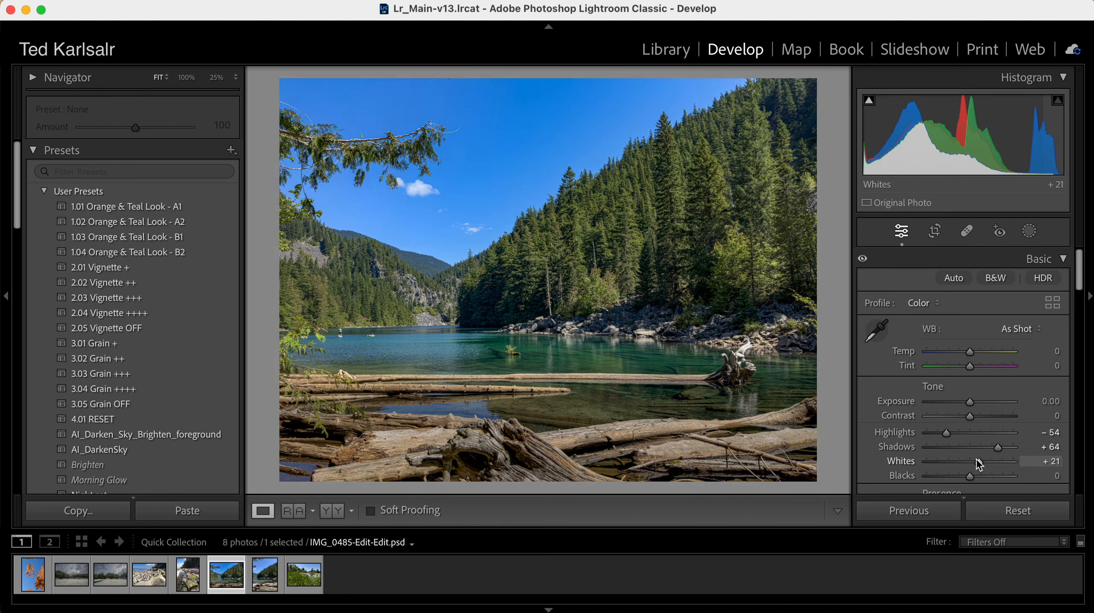
left_click_drag(1081, 274, 1079, 313)
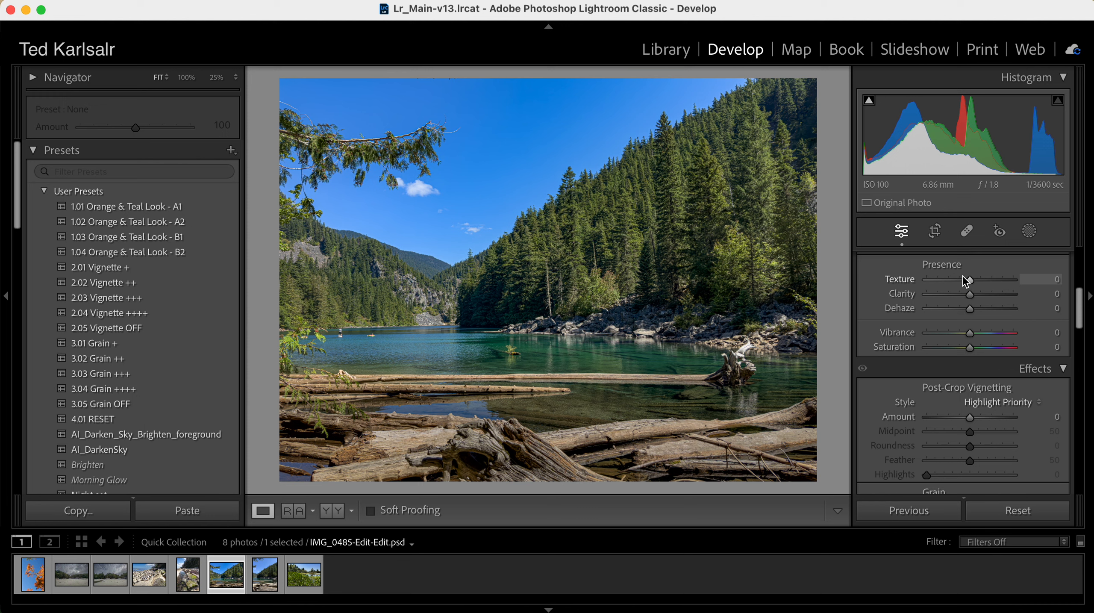
- Set the texture to +24, dehaze to +12 and vibrance to +30 on the lake photo with driftwood, IMG_0485-Edit-Edit.psd
left_click_drag(971, 279, 983, 283)
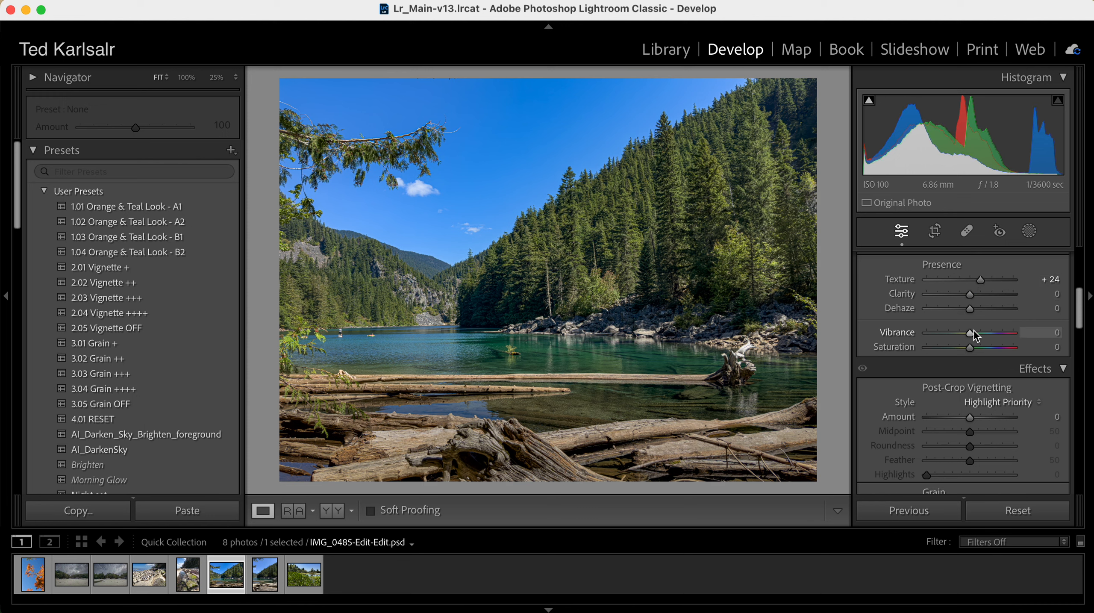
left_click_drag(974, 310, 980, 339)
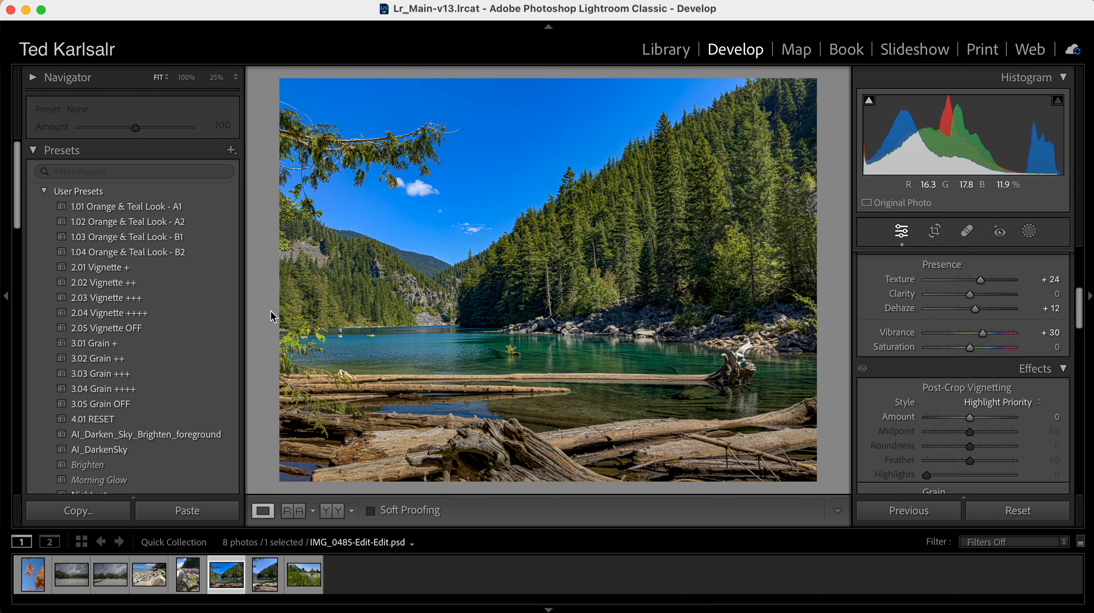
- Start a new develop preset from the lake photo's settings and name it Landscape in the User Presets group
left_click(231, 152)
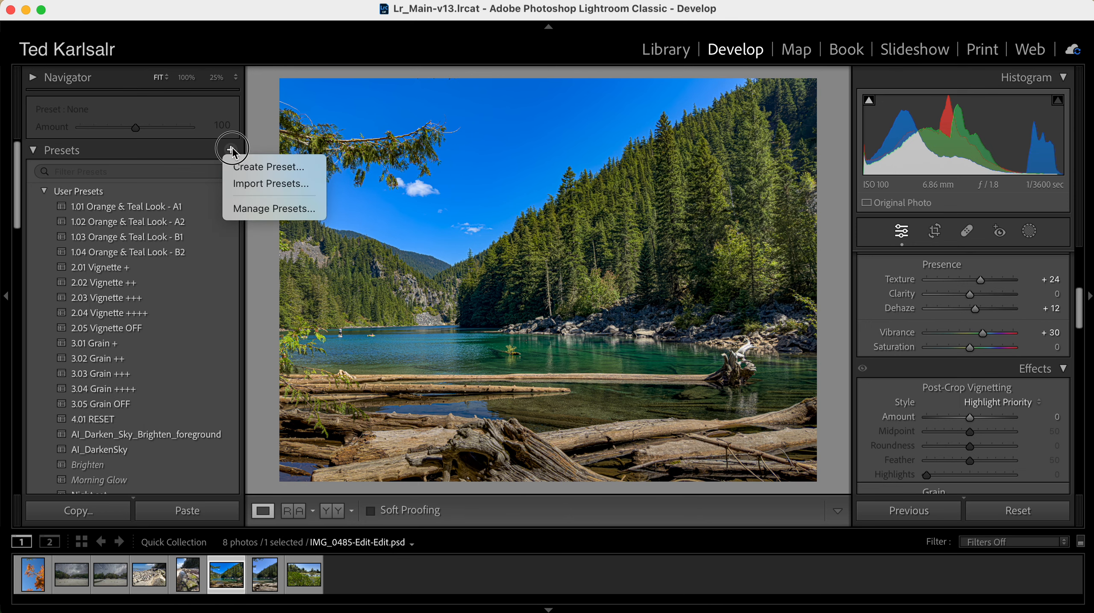
left_click(253, 167)
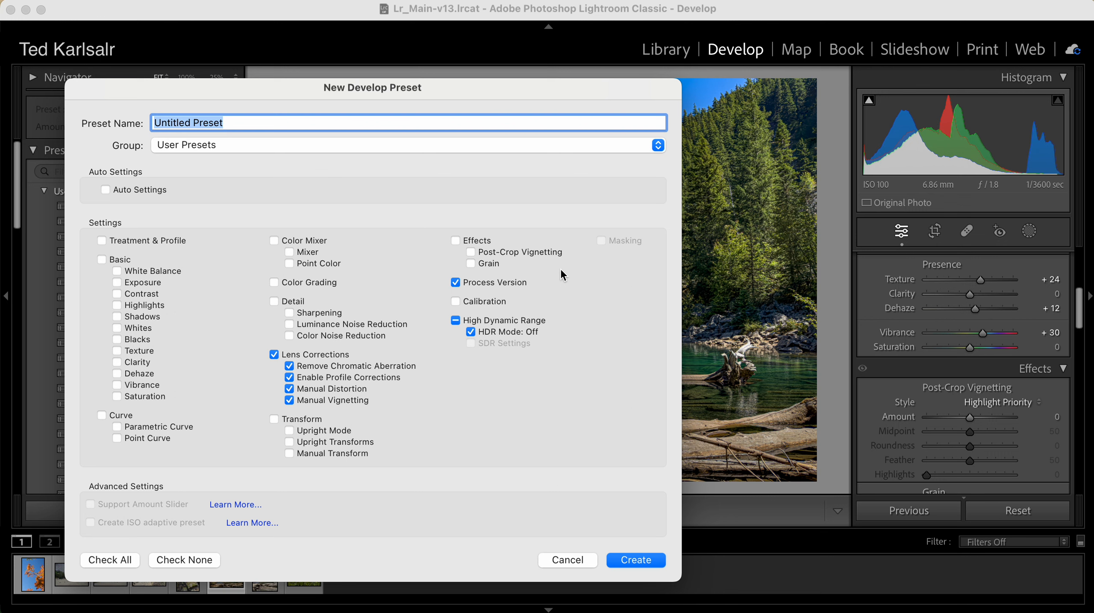
type("Landscape")
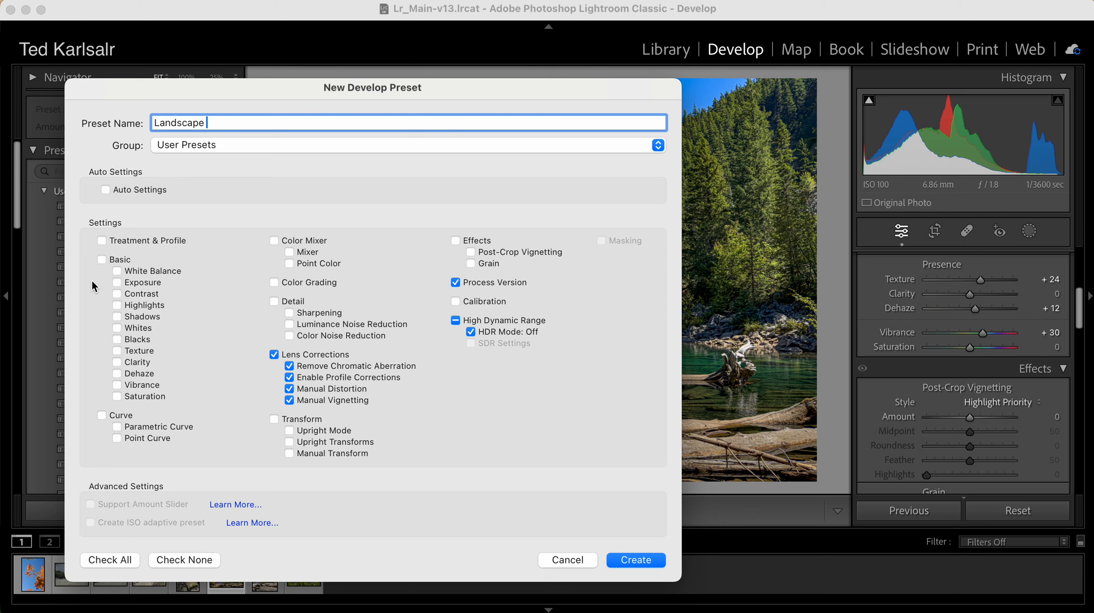
- Include Highlights, Shadows, Texture, Clarity, Dehaze and Vibrance from the Basic settings, leaving Exposure out, and create the Landscape preset
left_click(119, 284)
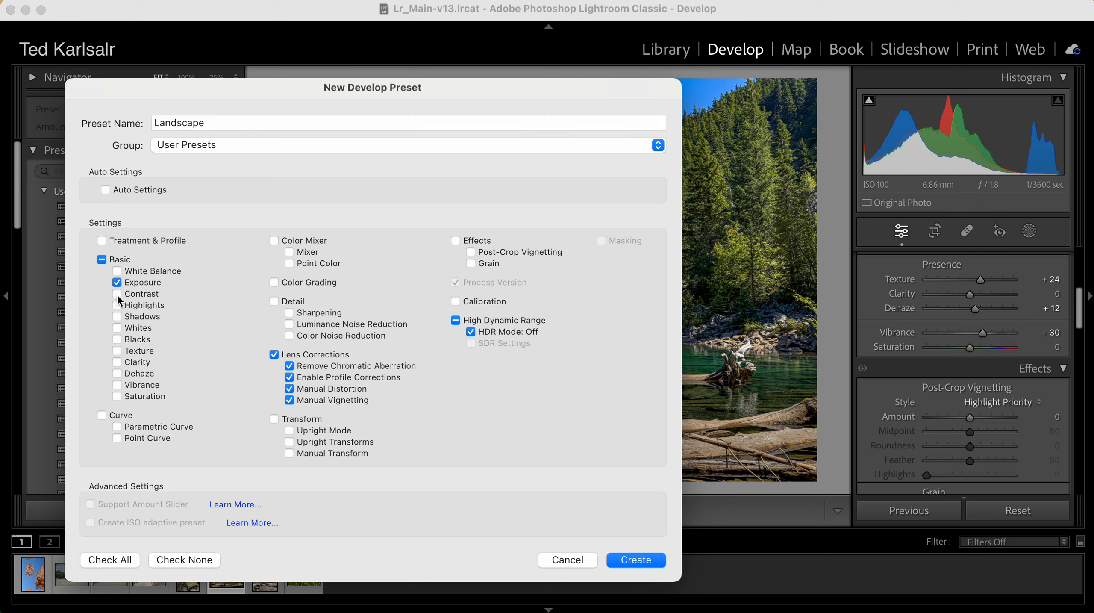
left_click(117, 285)
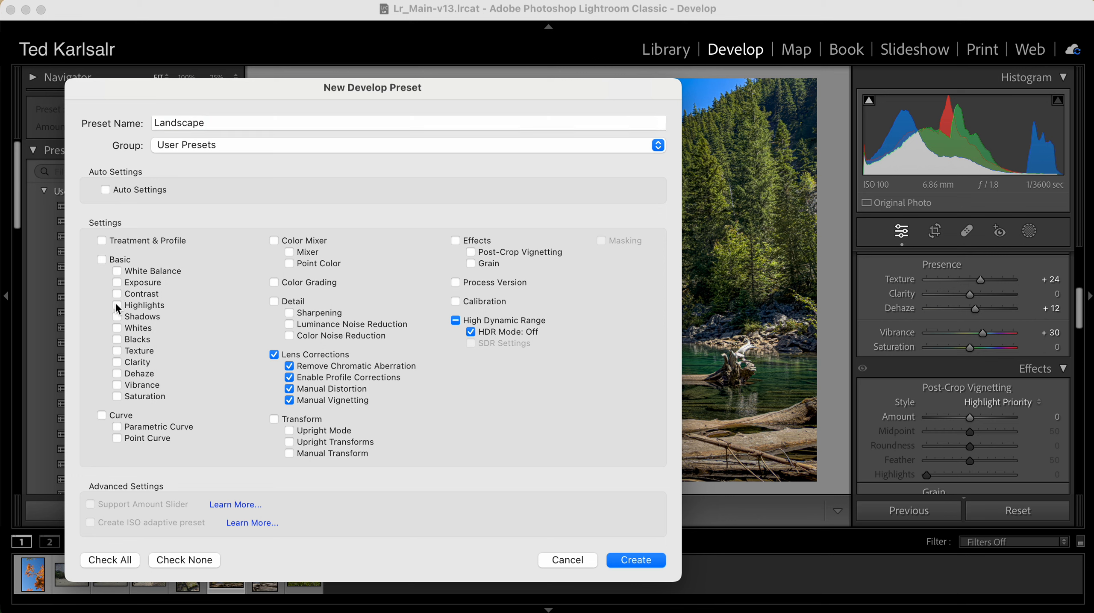
left_click(116, 305)
left_click(117, 316)
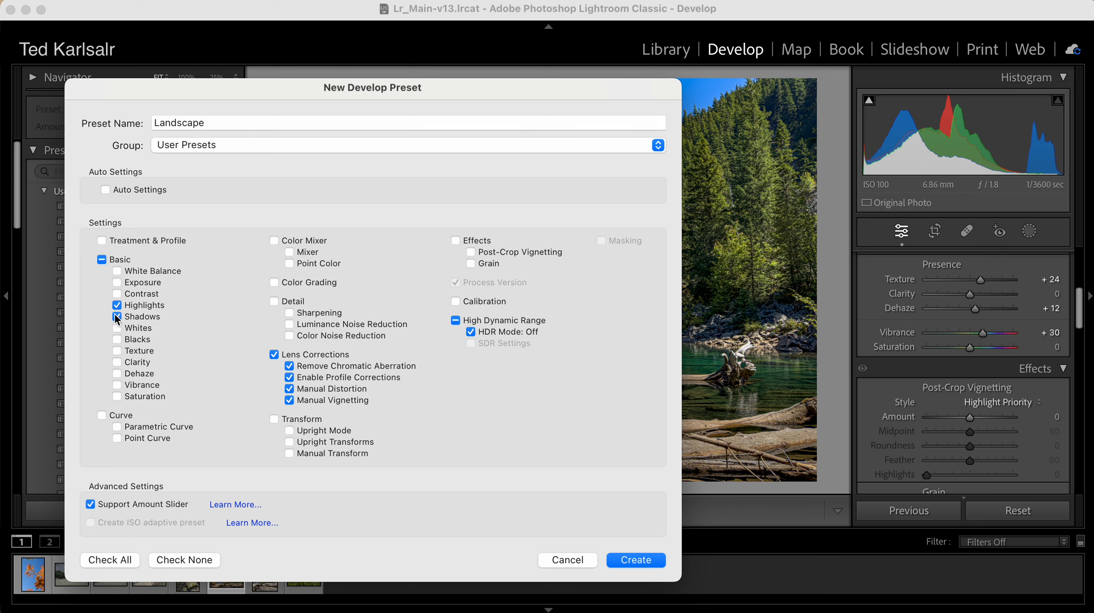
left_click(117, 362)
left_click(116, 384)
left_click(637, 560)
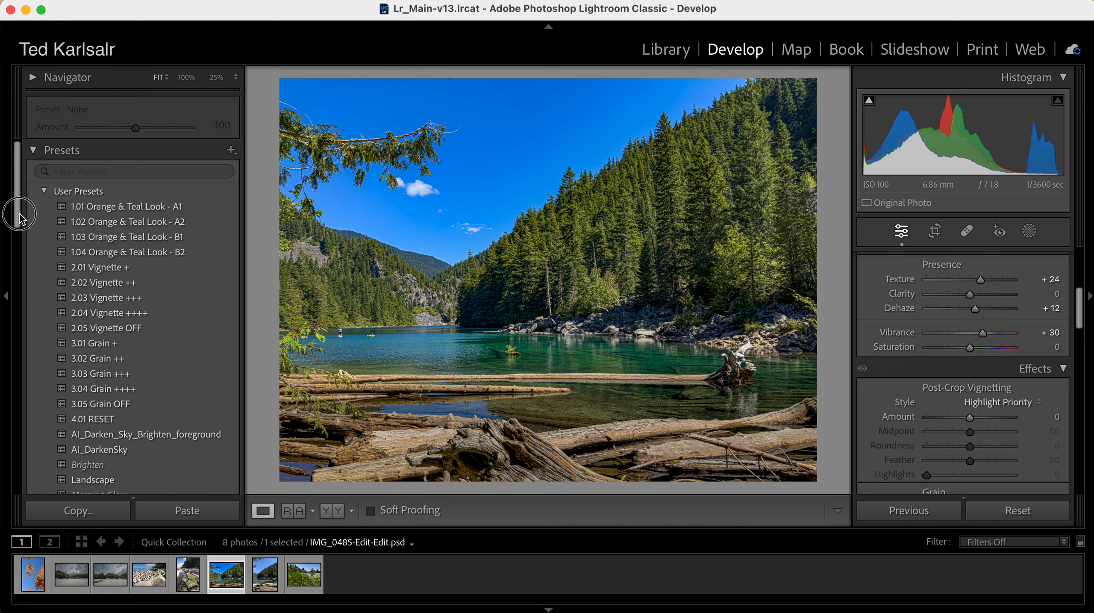
- Apply the Landscape preset to the vertical lake photo, IMG_0486.DNG, and compare it with the before view
left_click_drag(18, 214, 19, 244)
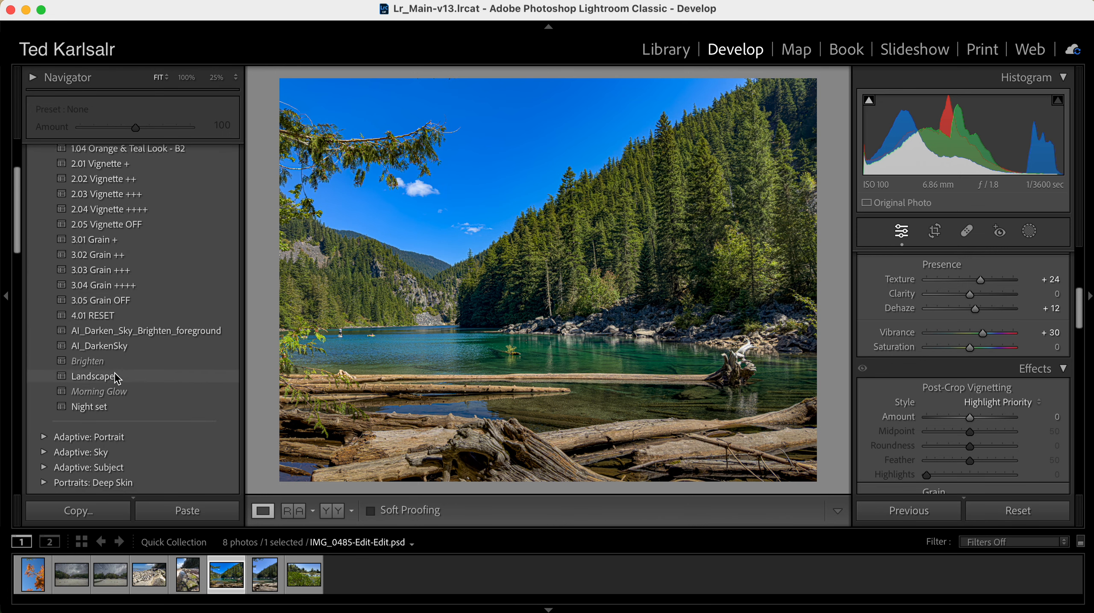
left_click(270, 582)
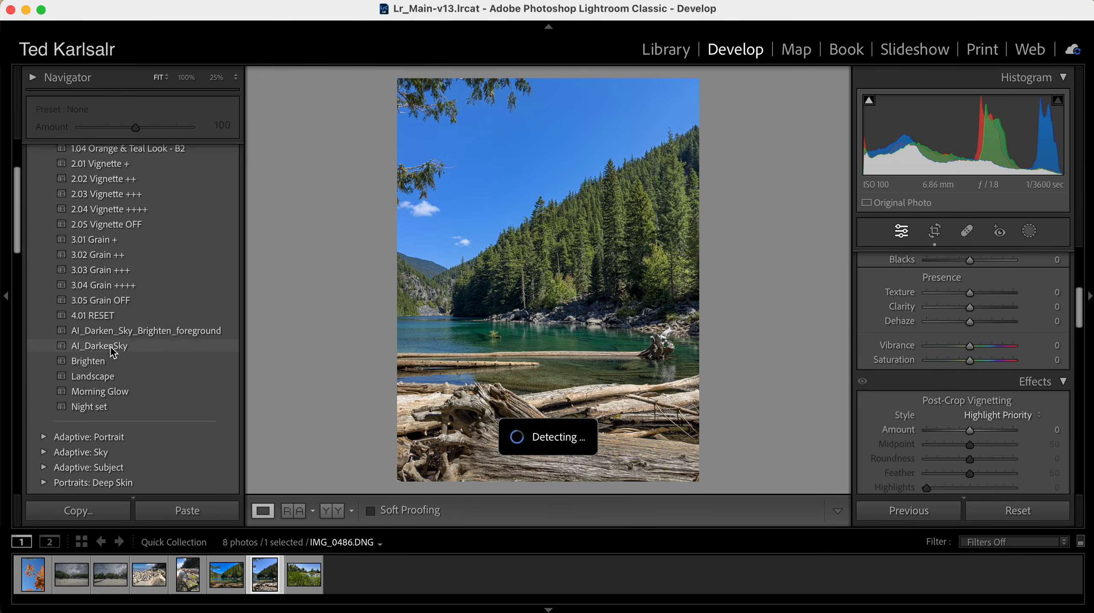
left_click(103, 376)
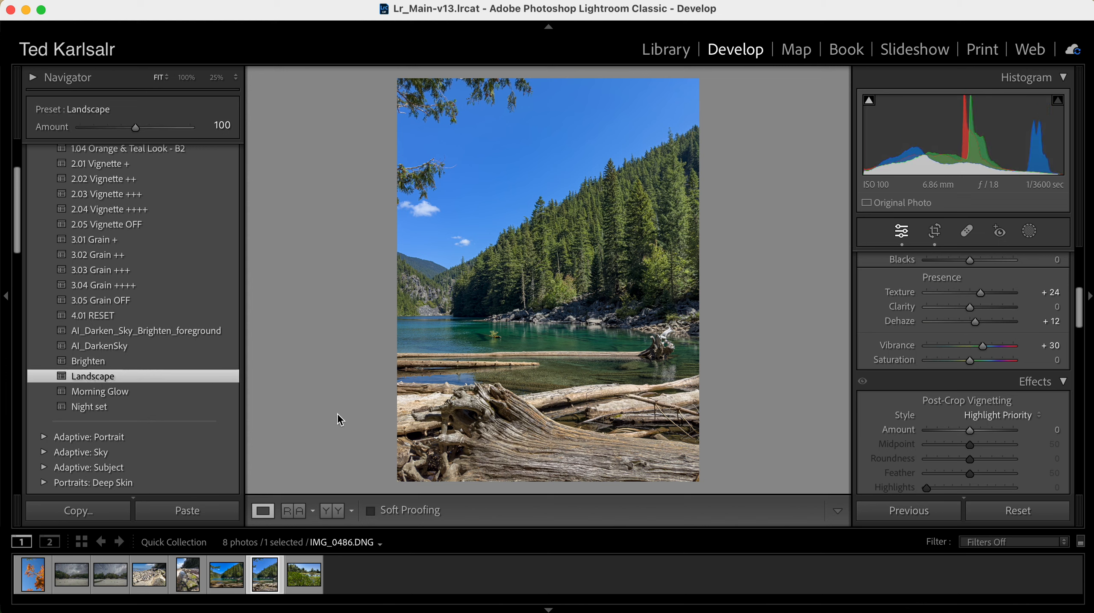
key("backslash")
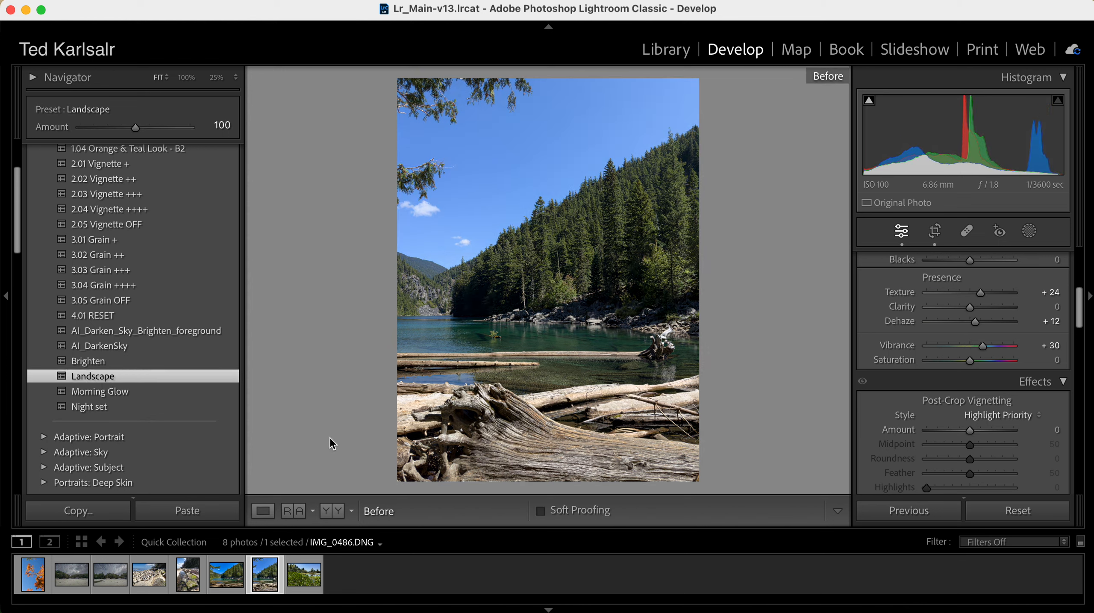
key("backslash")
key("backslash")
key("backslash")
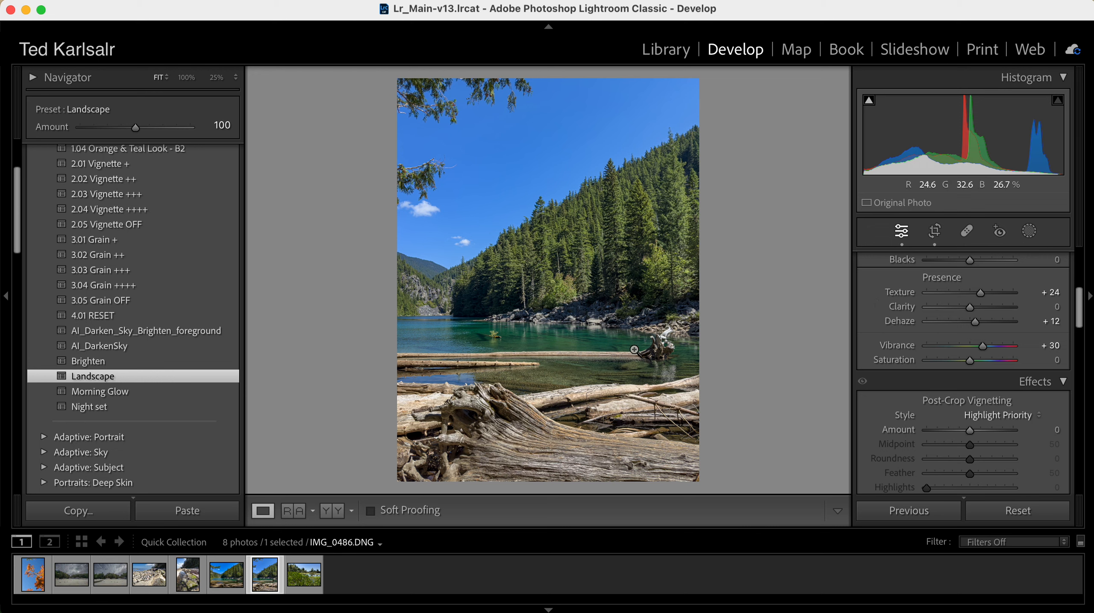
- Apply the Landscape preset to the grassy pond photo, IMG_0466.DNG, and compare it with the before view
left_click(309, 583)
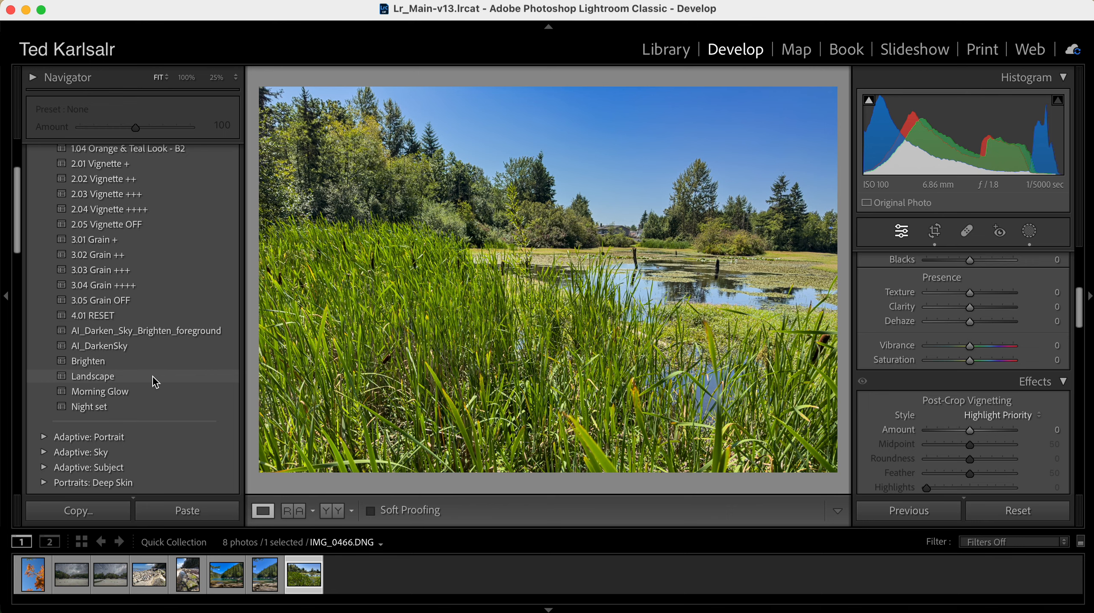
left_click(155, 381)
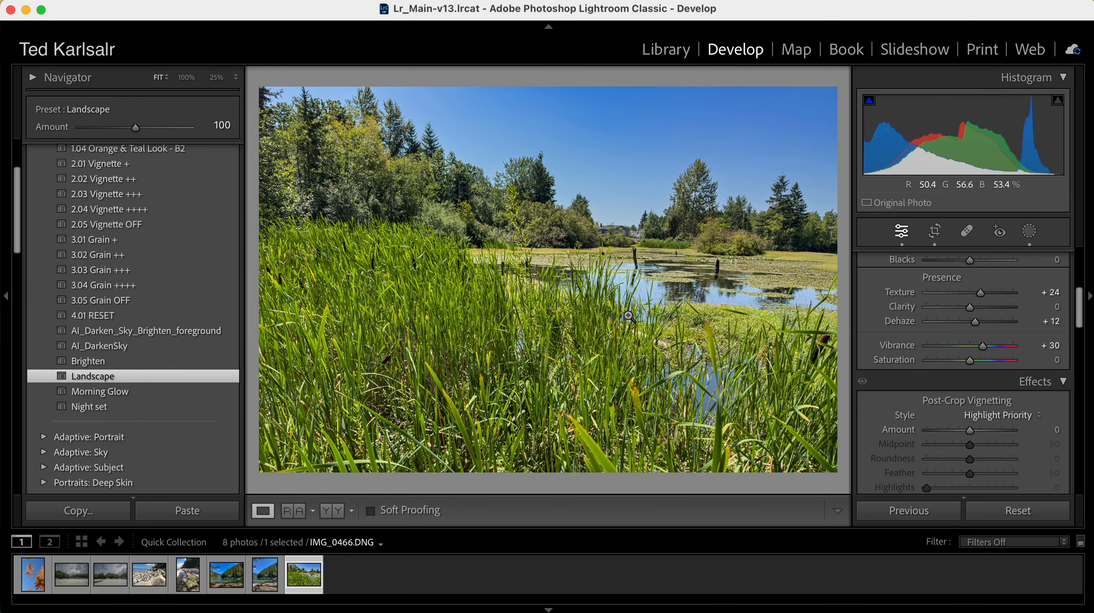
key("backslash")
key("backslash")
key("backslash")
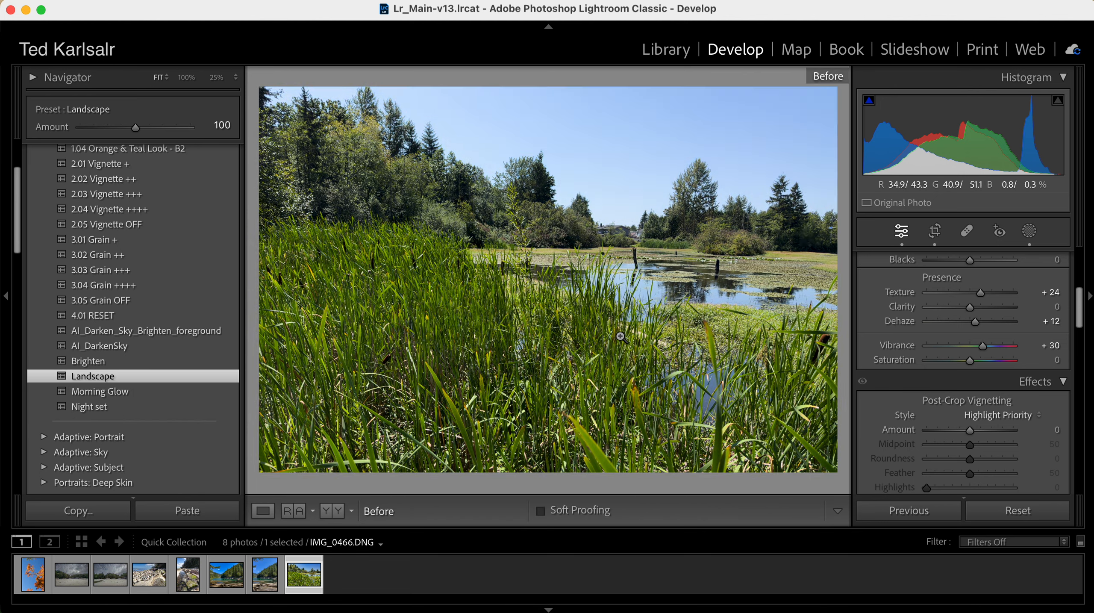
key("backslash")
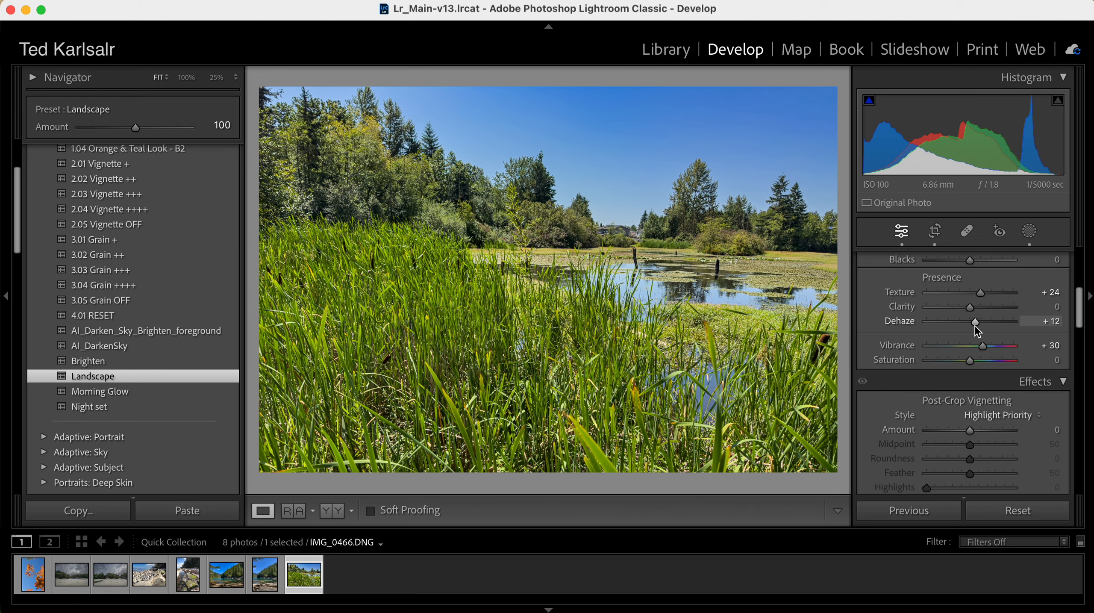
- Lower the overall exposure of the grassy pond photo to -0.40
left_click_drag(1079, 315, 1079, 272)
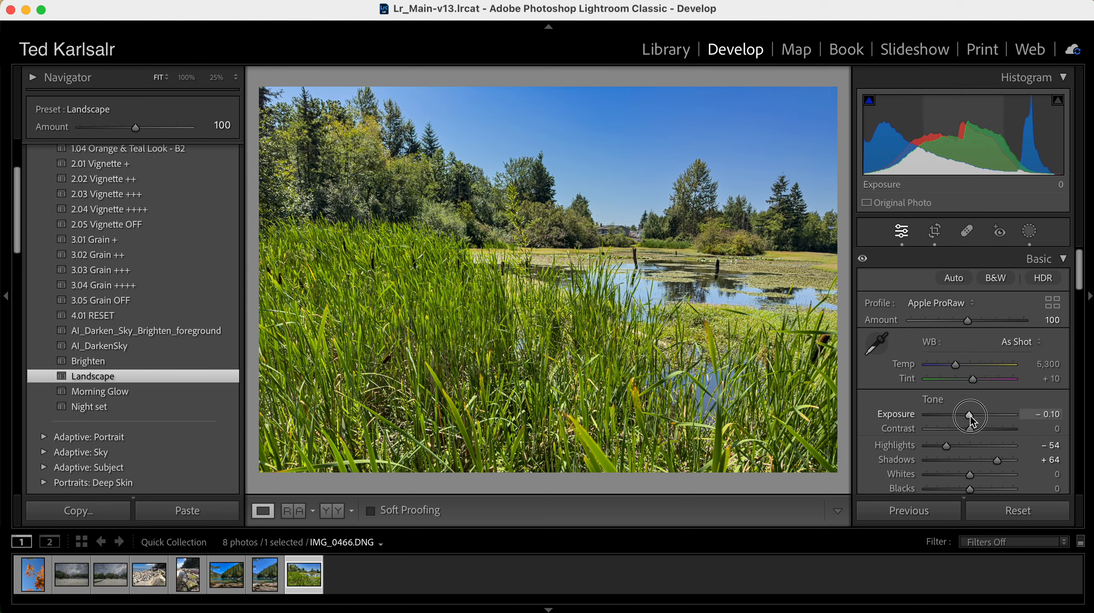
left_click_drag(970, 421, 968, 420)
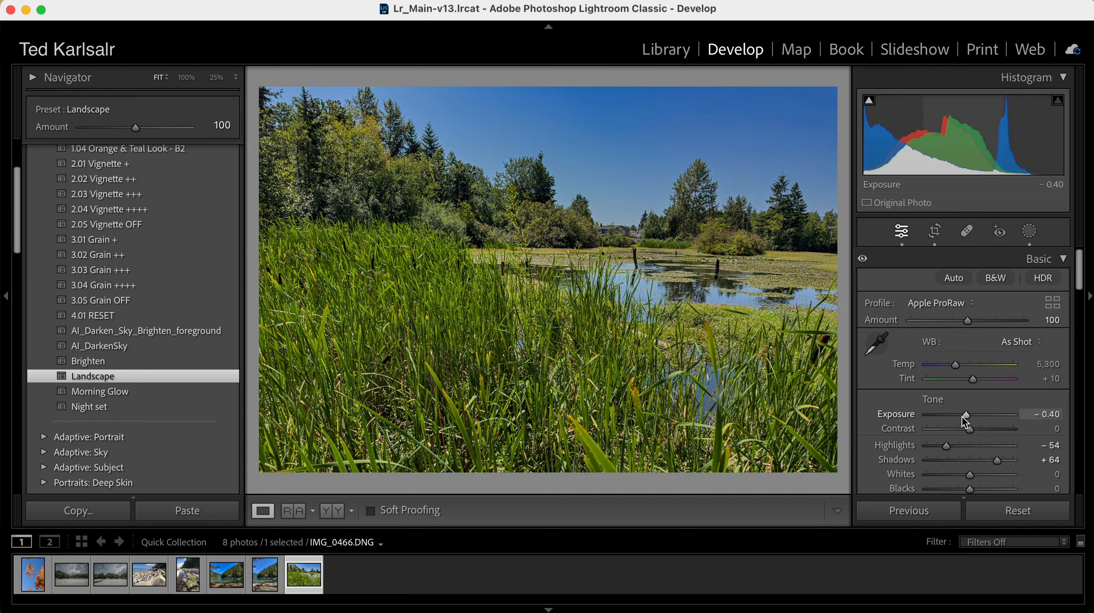